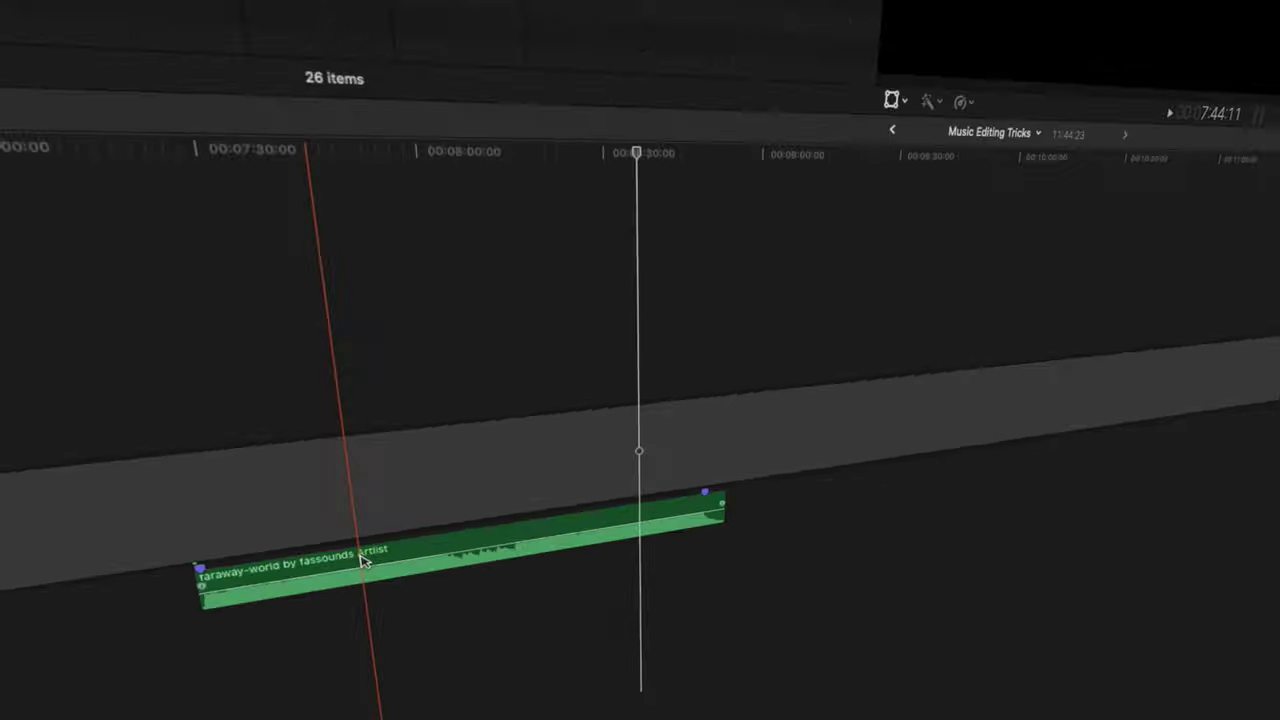
Extend the trim on the faraway-world clip by dragging its edge
left_click_drag(646, 554, 837, 537)
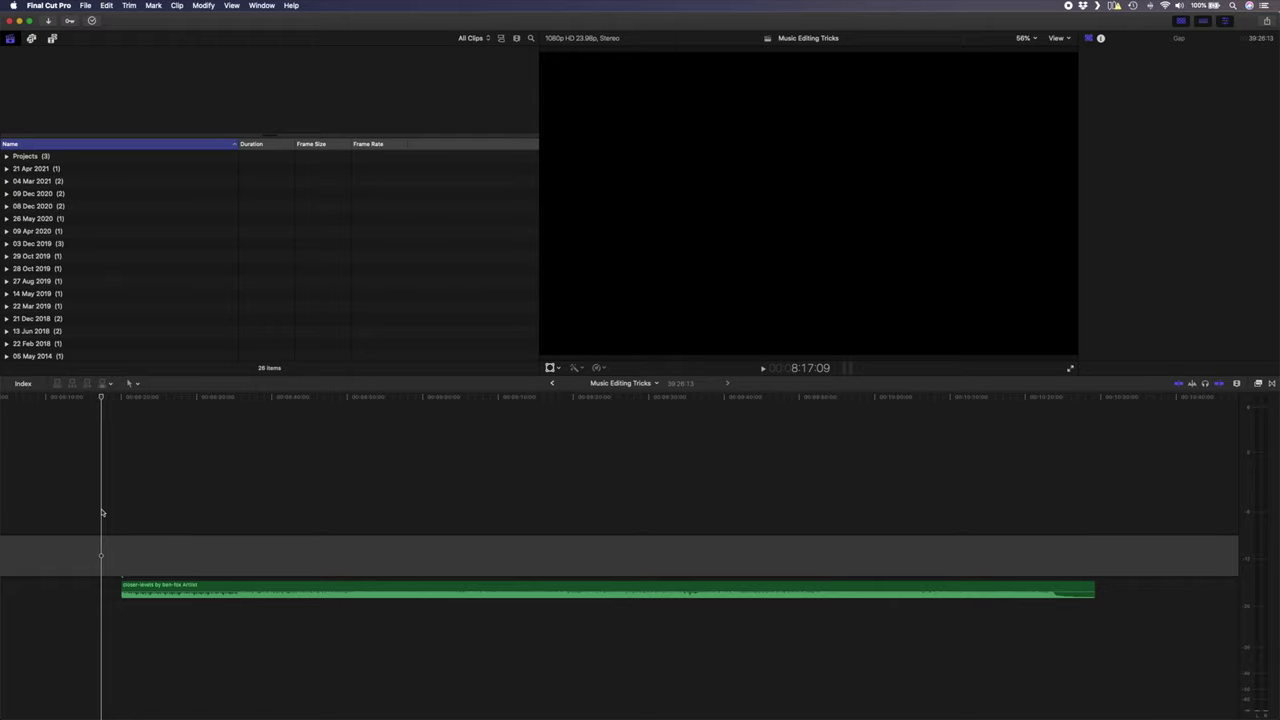
left_click(152, 589)
key("super+4")
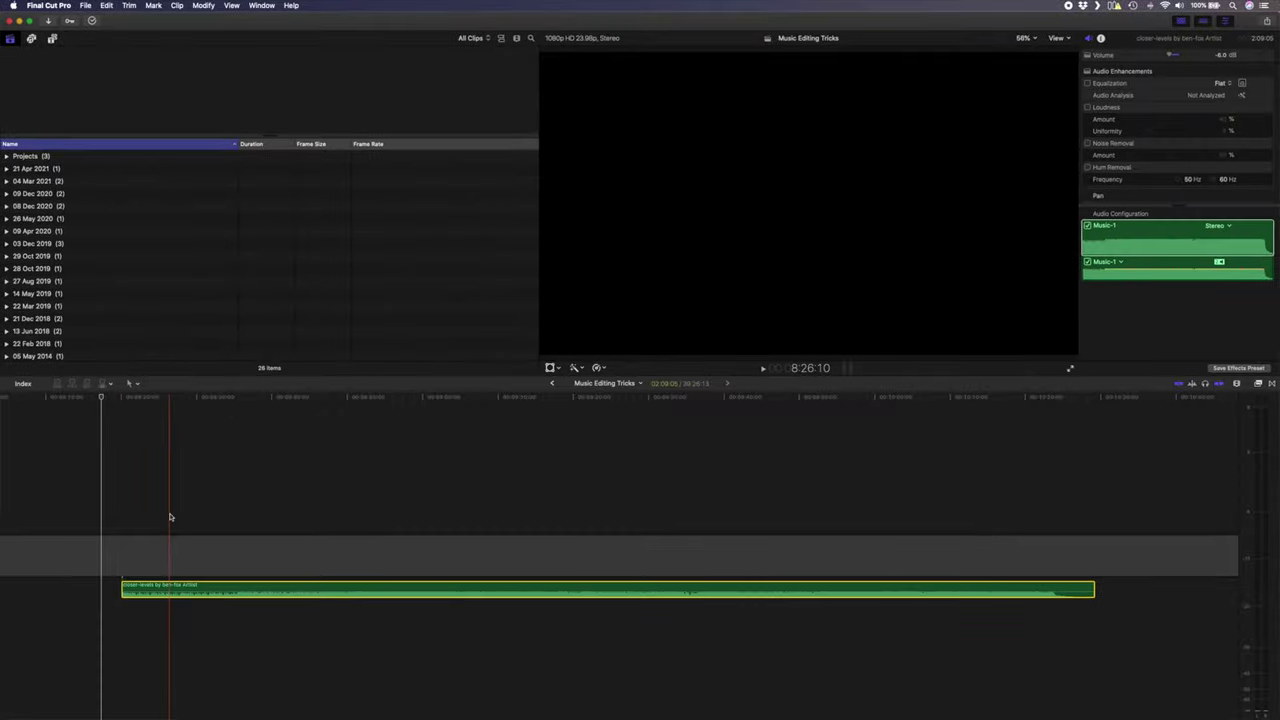
key("shift+super+a")
key("Down")
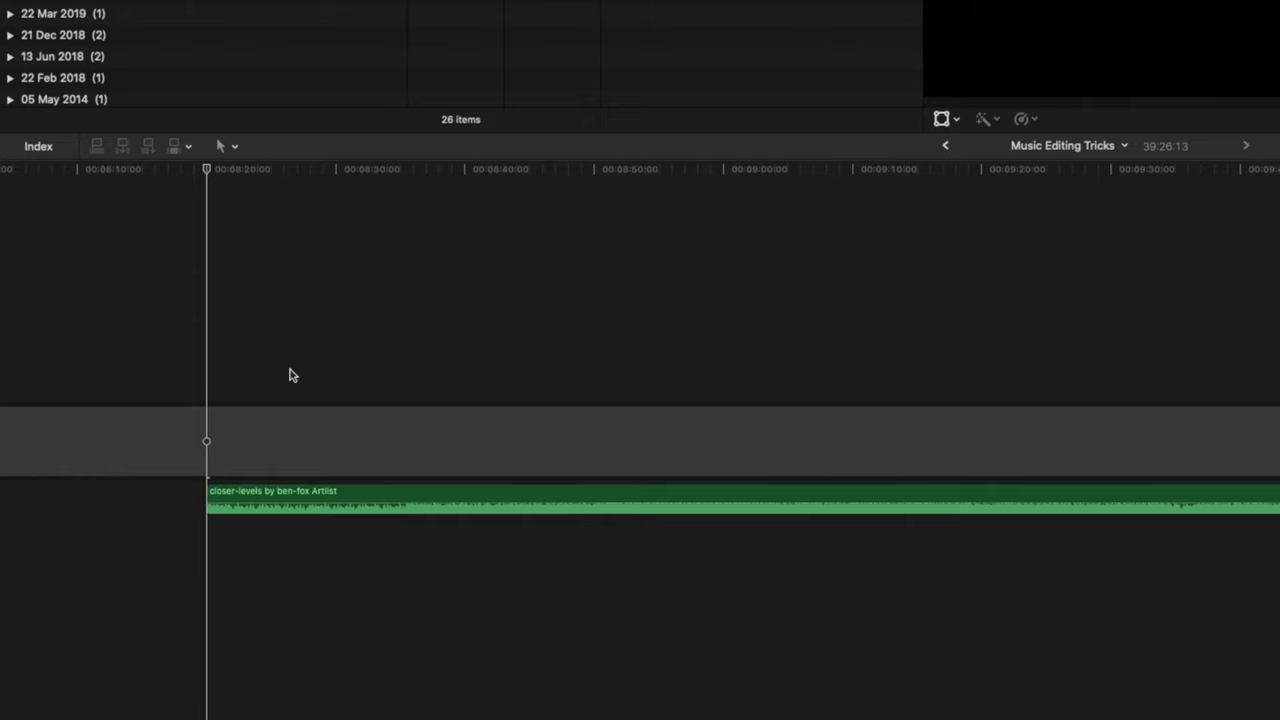
key("space")
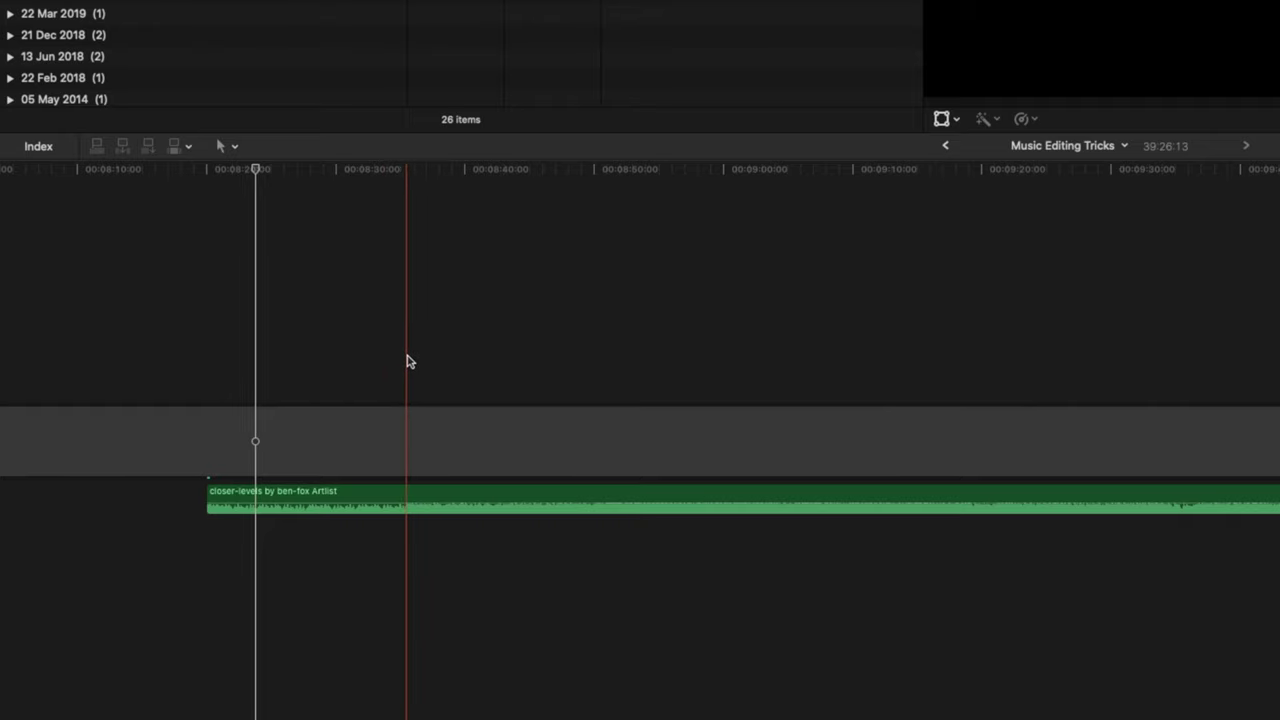
key("space")
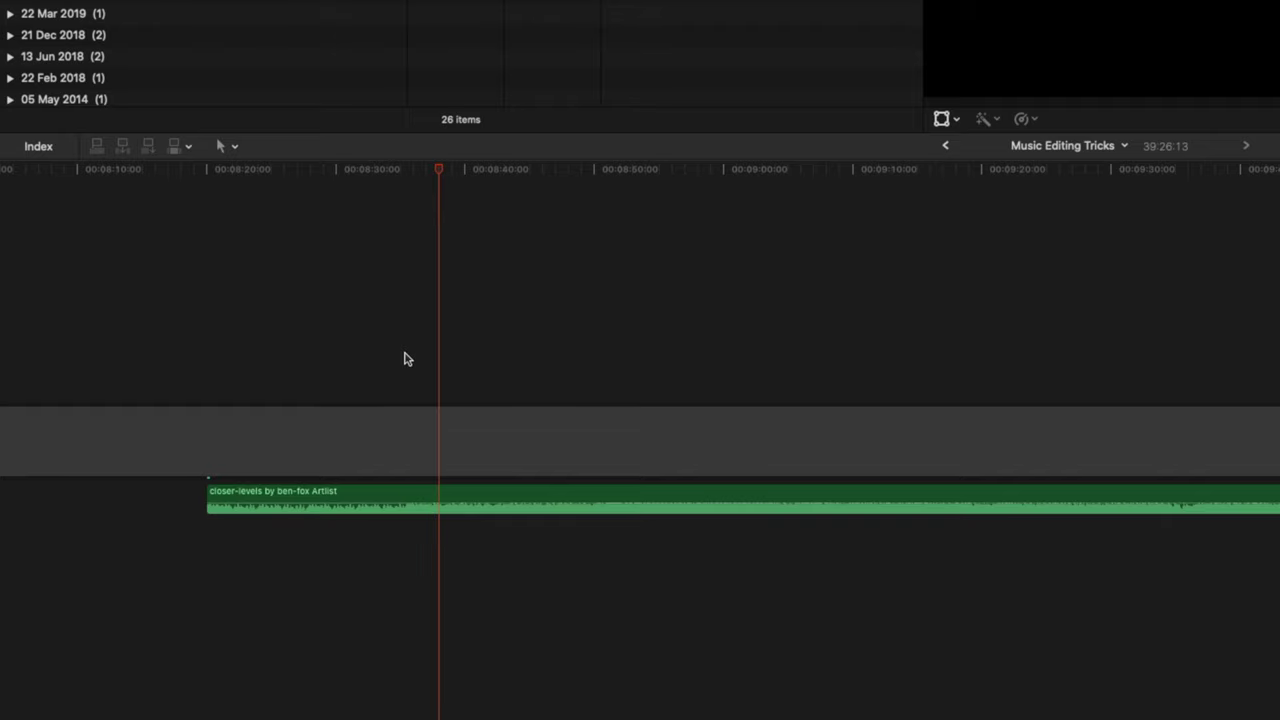
key("space")
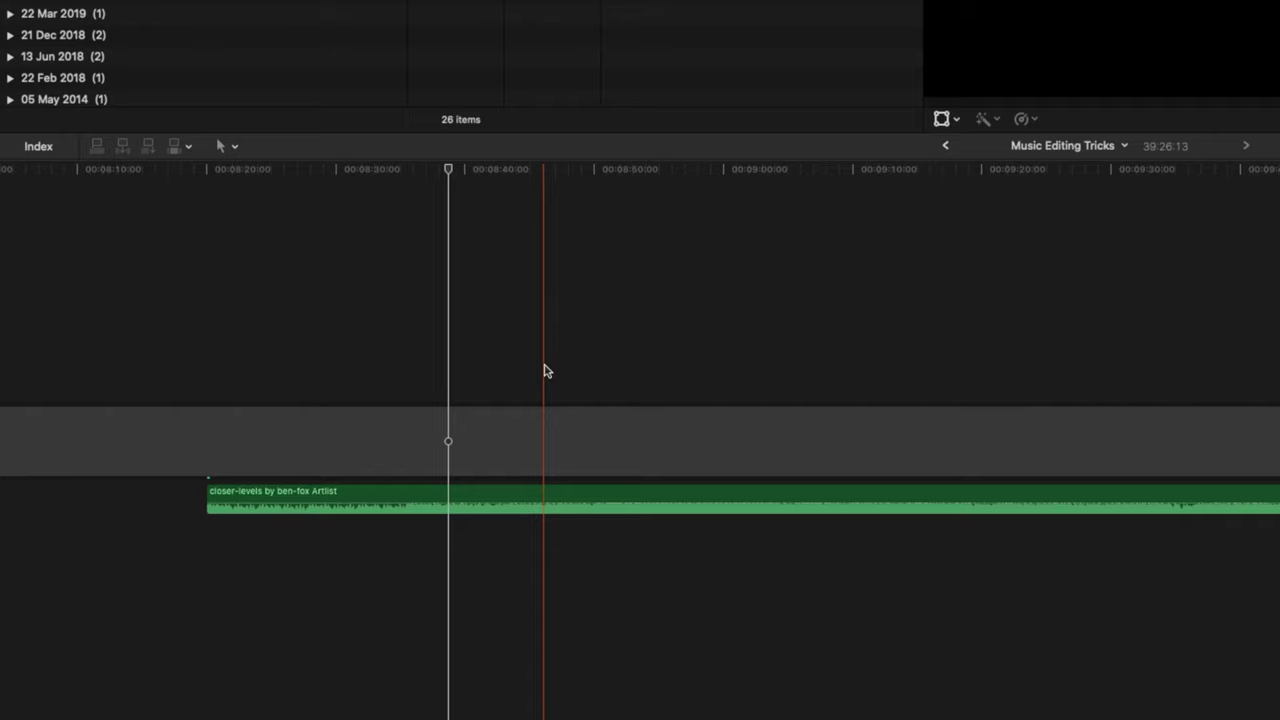
key("space")
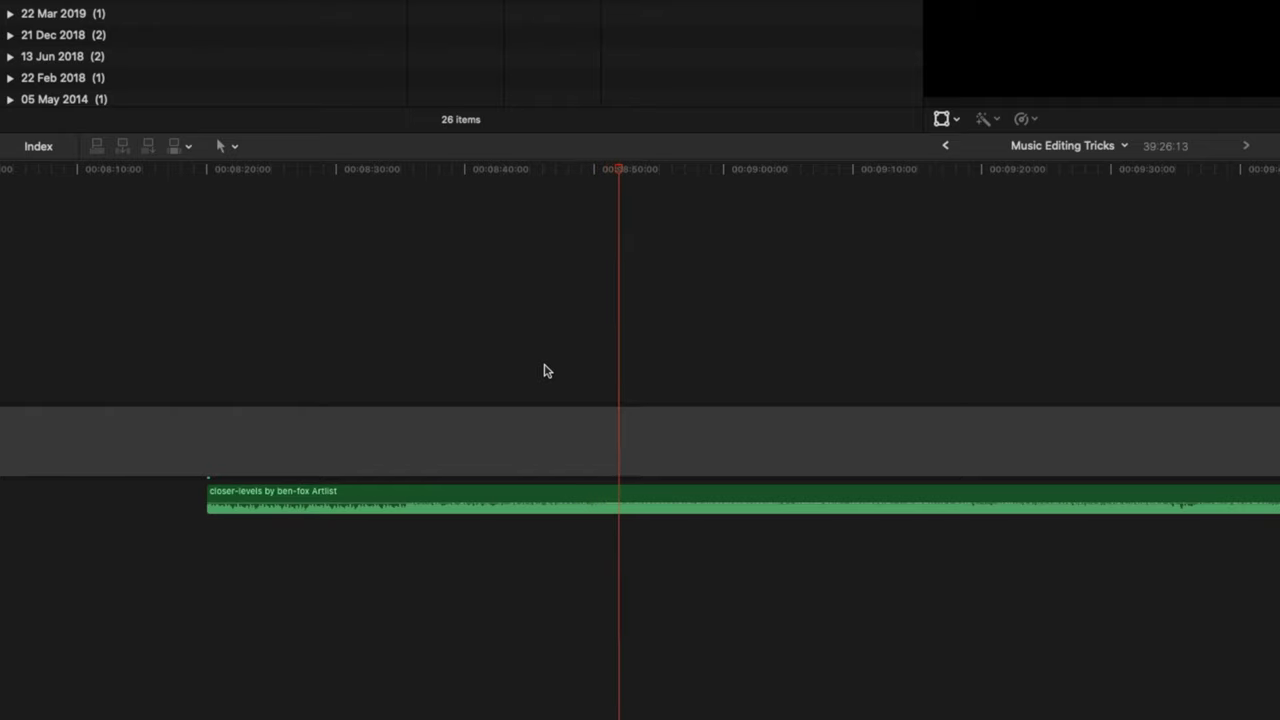
key("space")
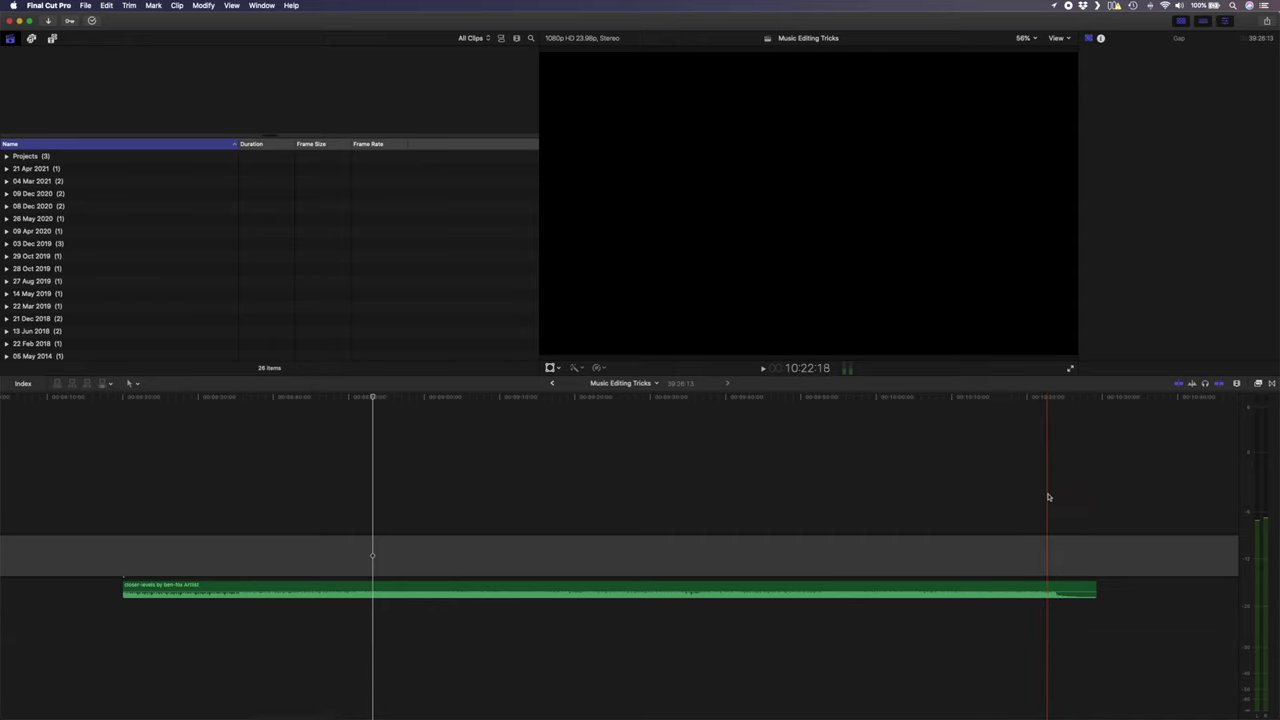
key("space")
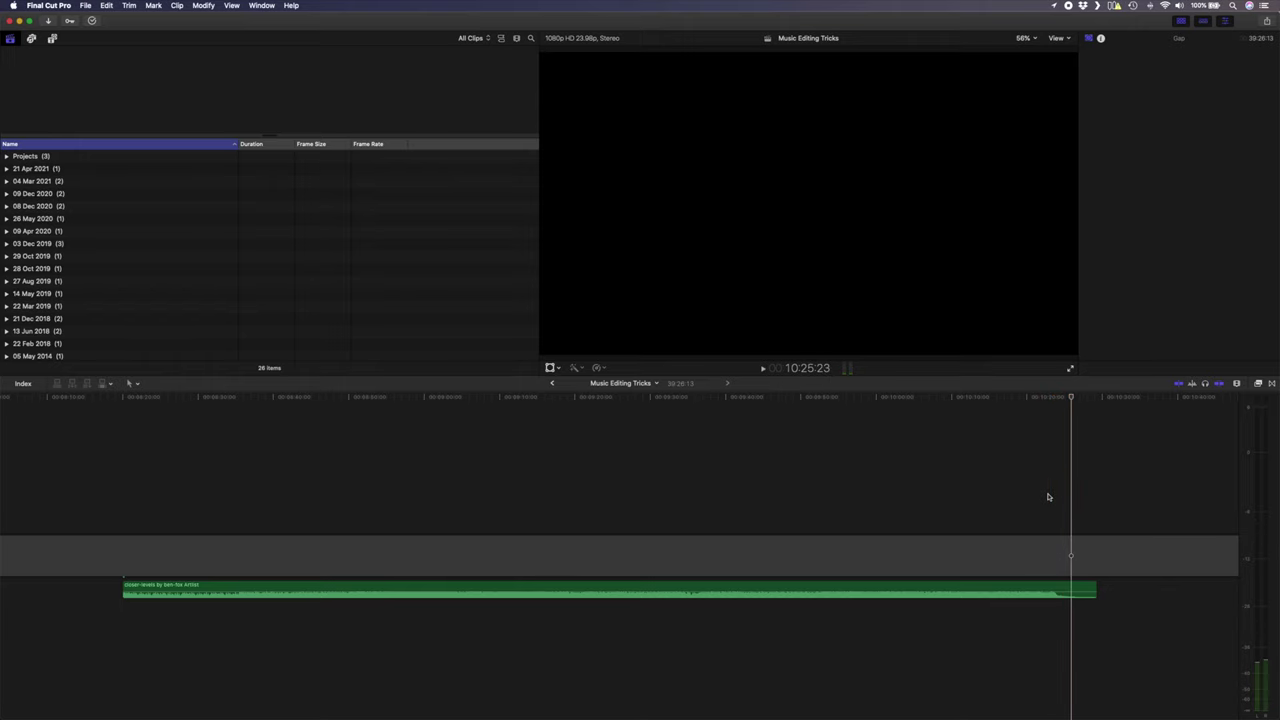
key("super+equal")
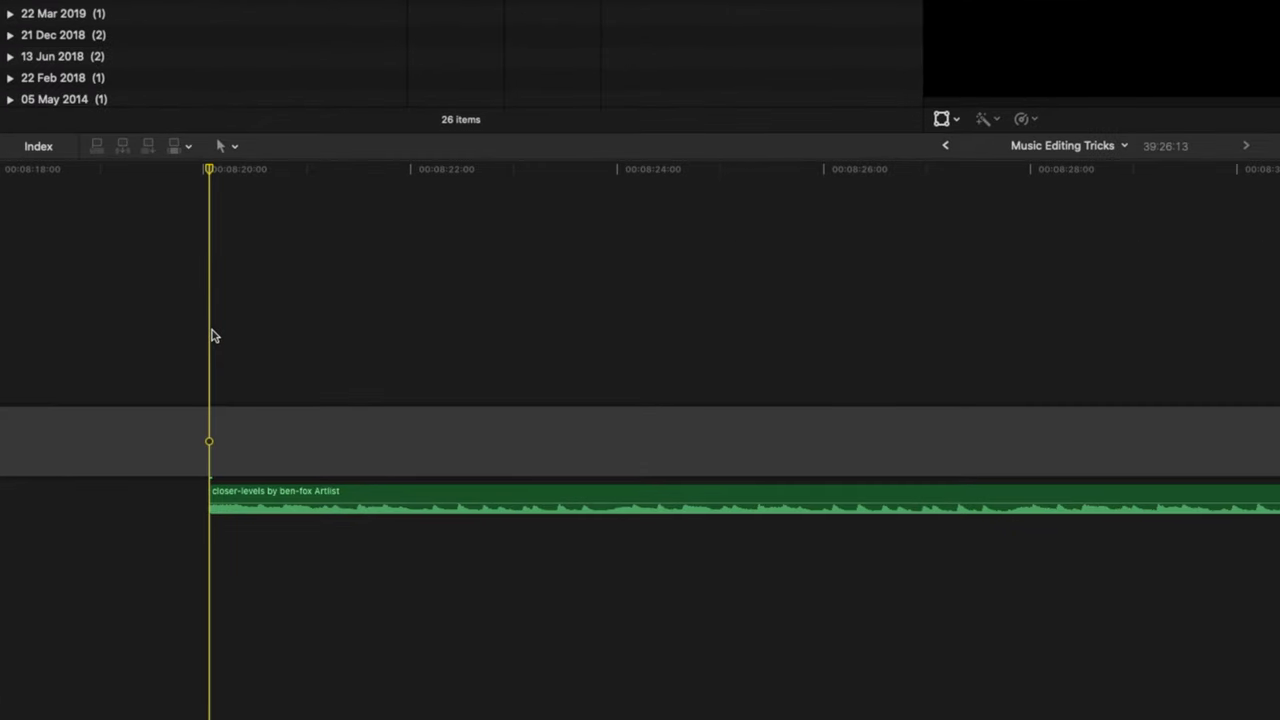
Find the beat near 00:08:24 and blade the closer-levels clip there
key("space")
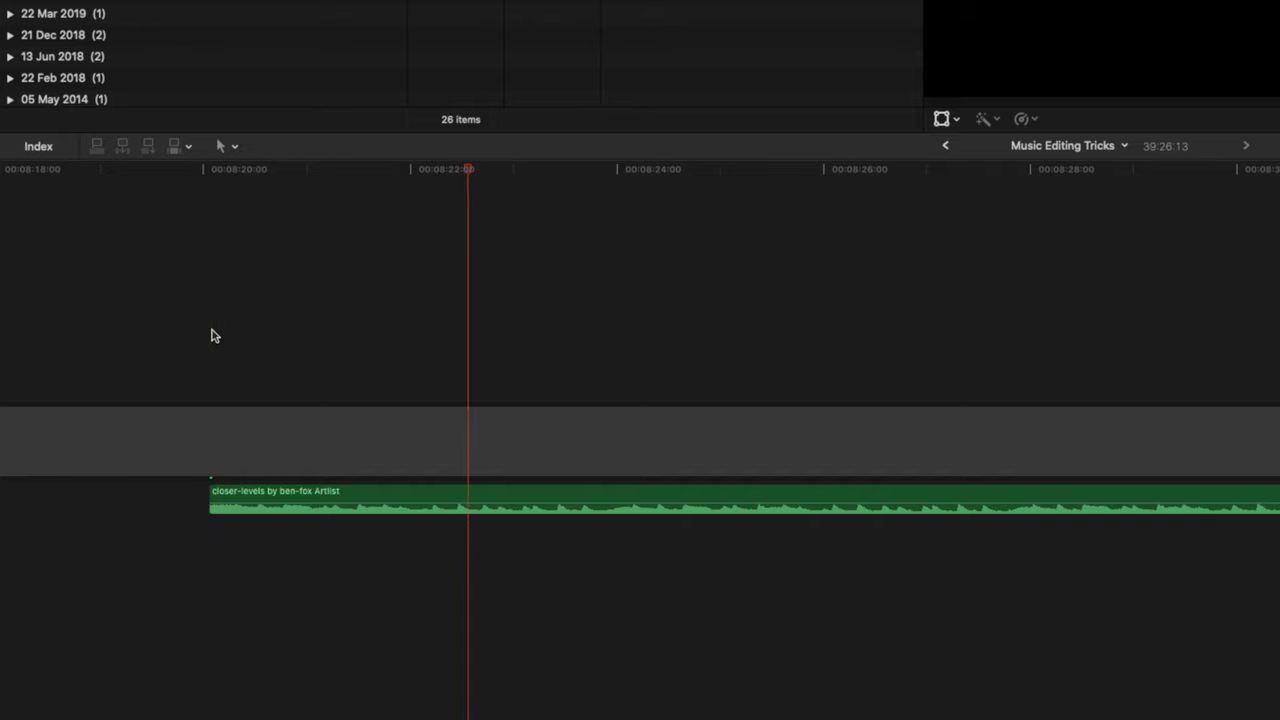
key("space")
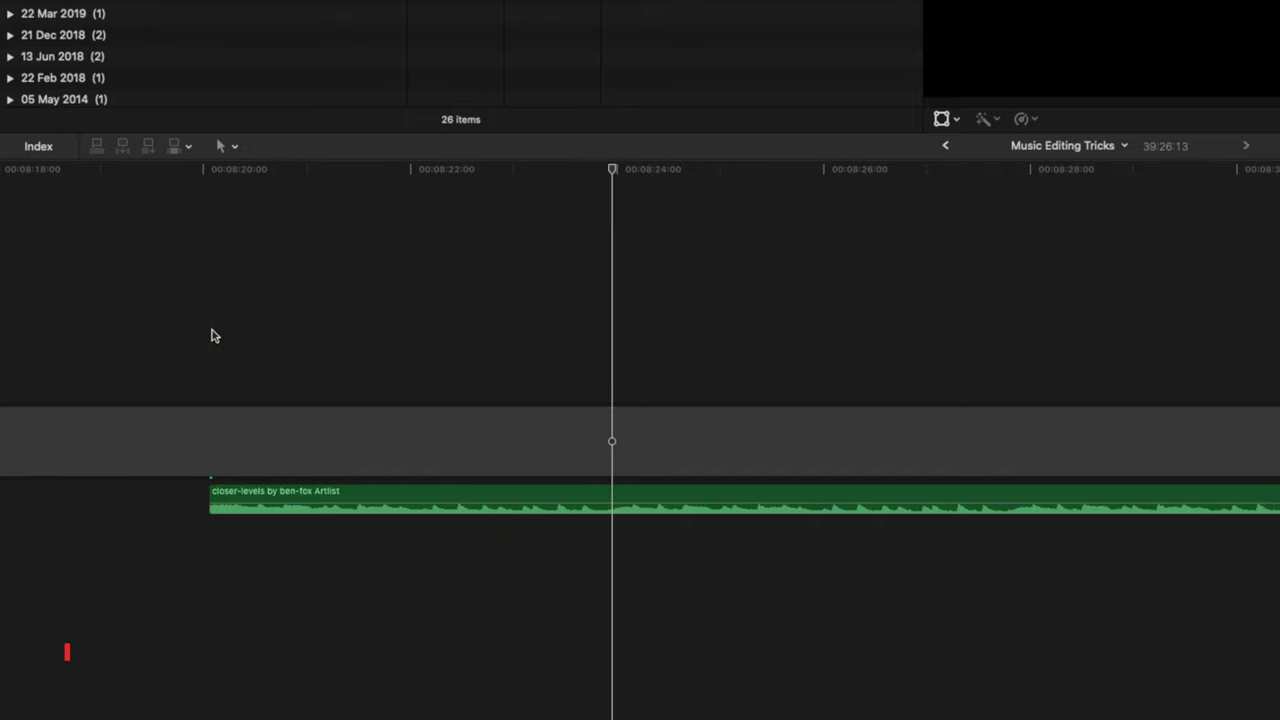
key("Left")
key("Left")
key("Right")
key("Left")
key("Right")
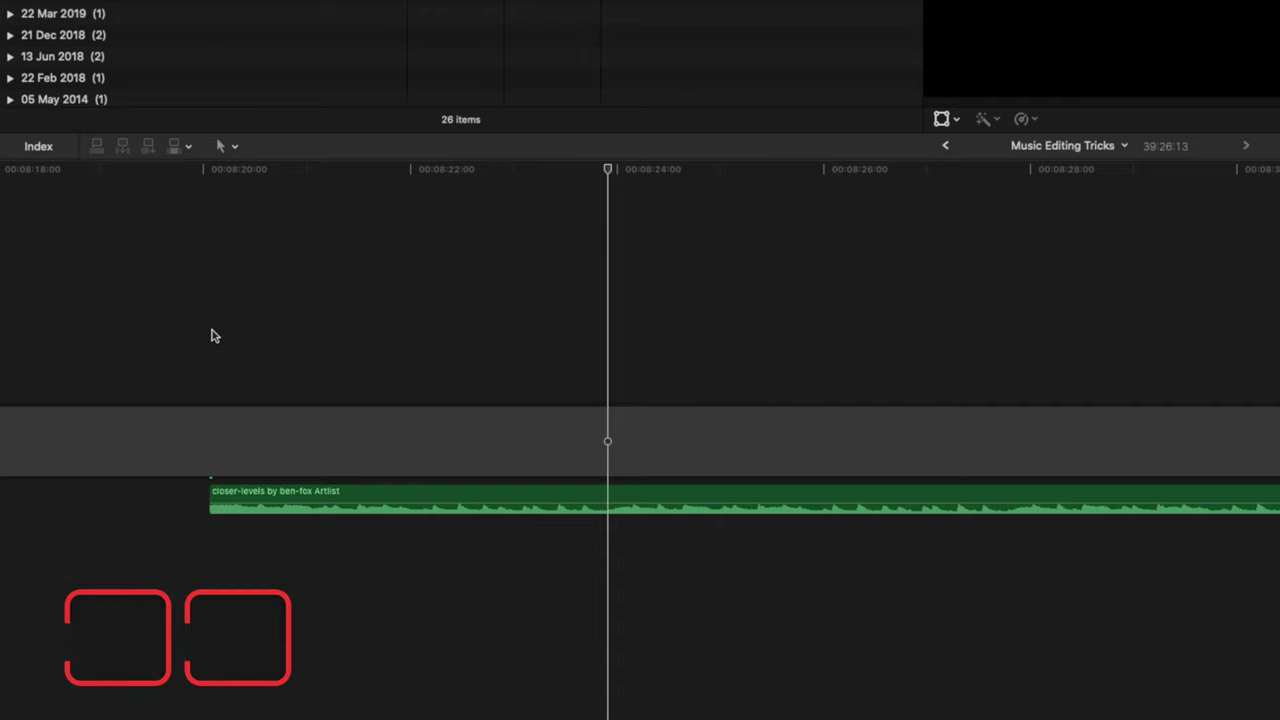
key("b")
left_click(612, 498)
Group both pieces of the split clip into one storyline with Cmd+G
key("a")
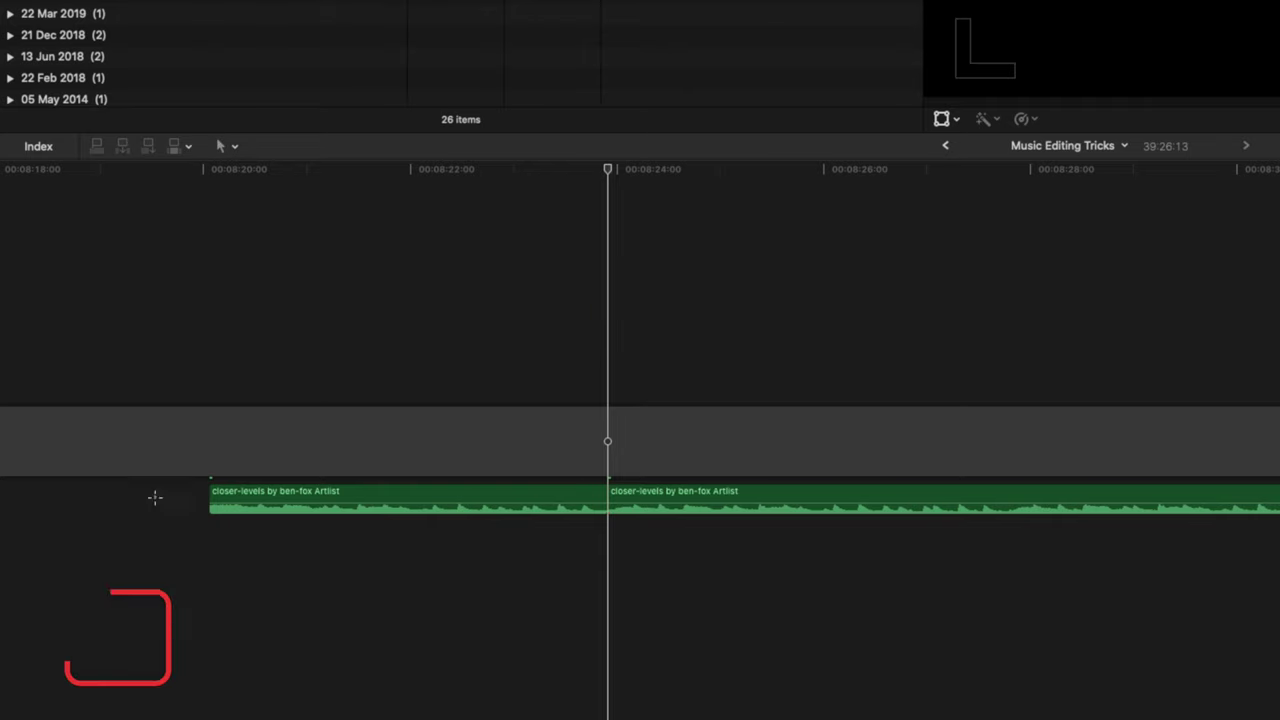
left_click_drag(157, 497, 678, 514)
key("super+g")
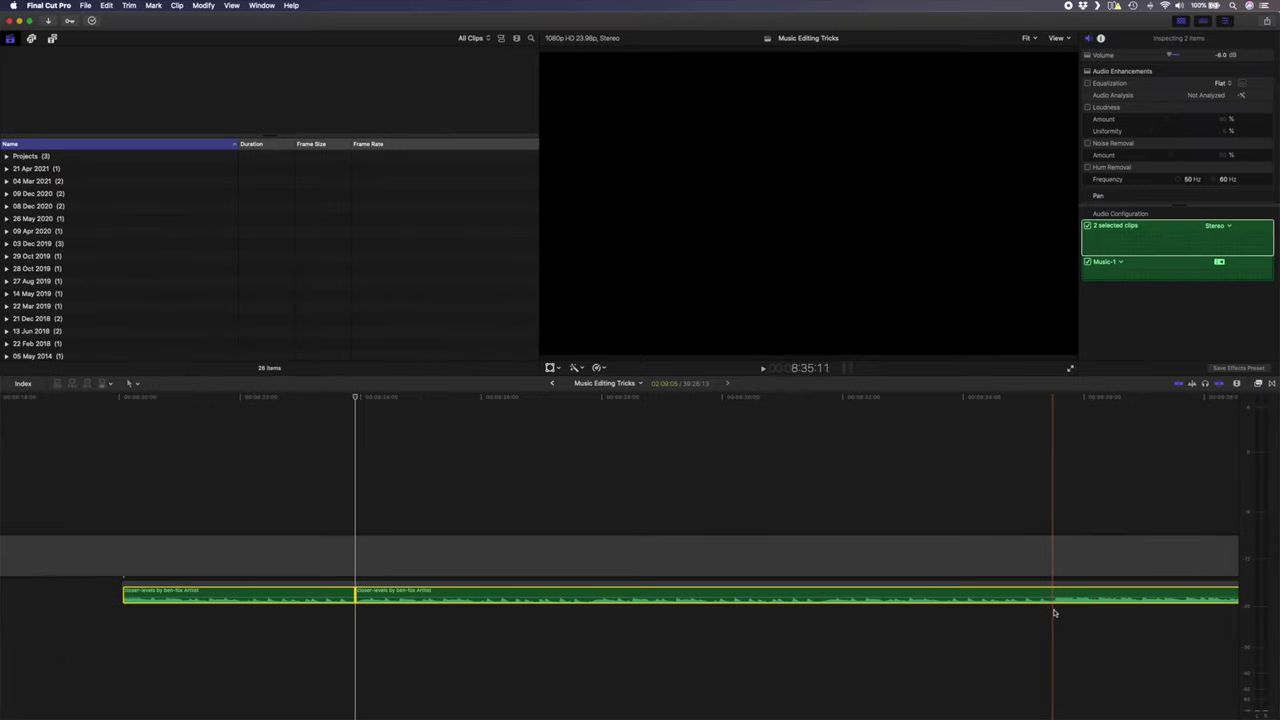
left_click(1054, 612)
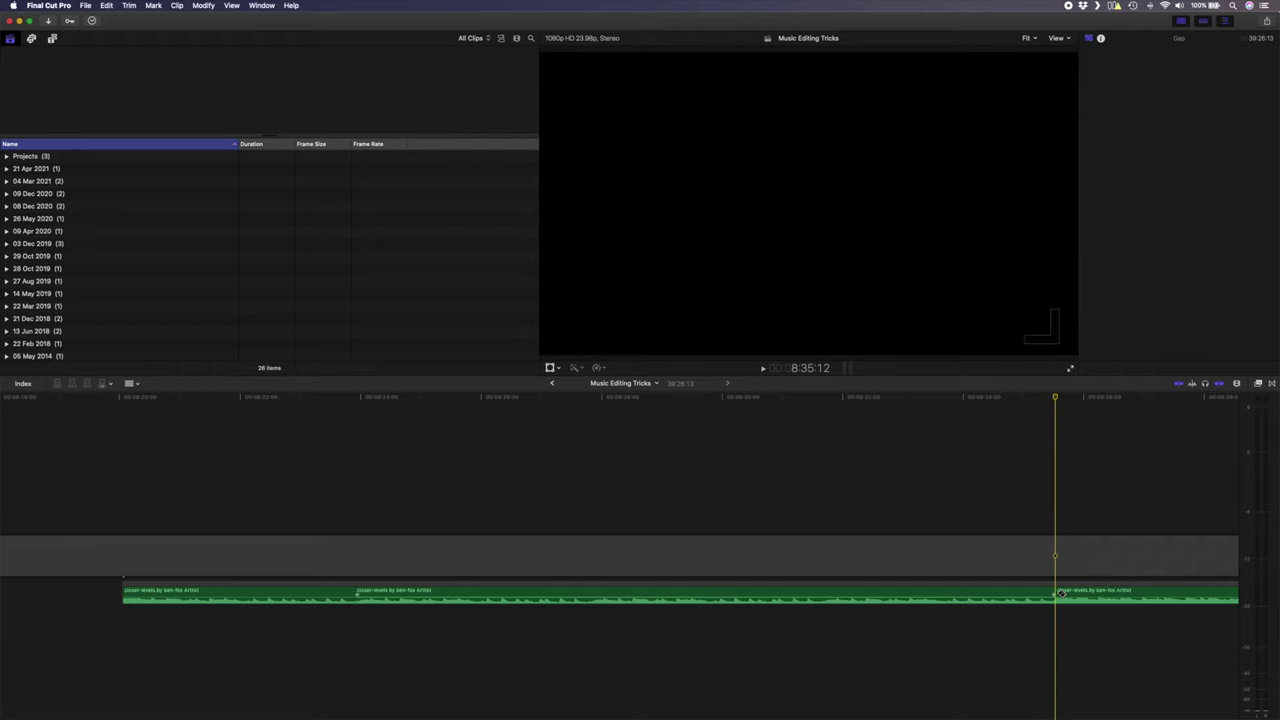
left_click(677, 595)
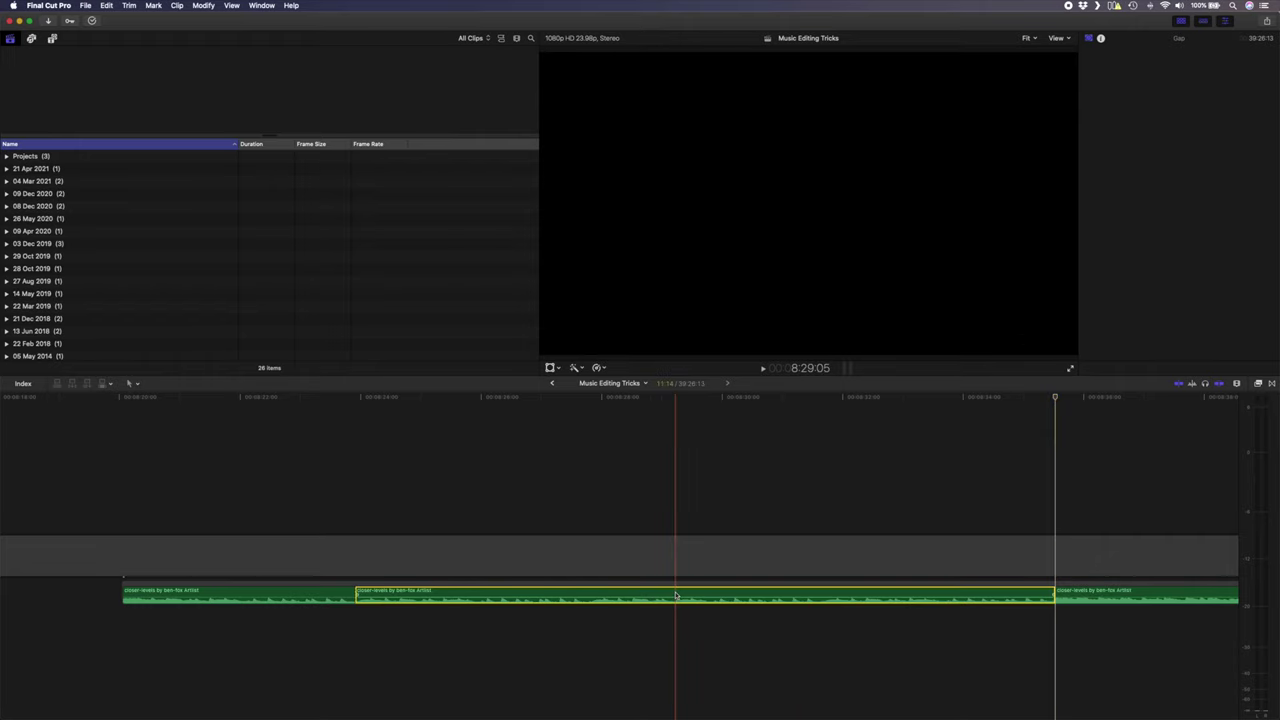
left_click(586, 614)
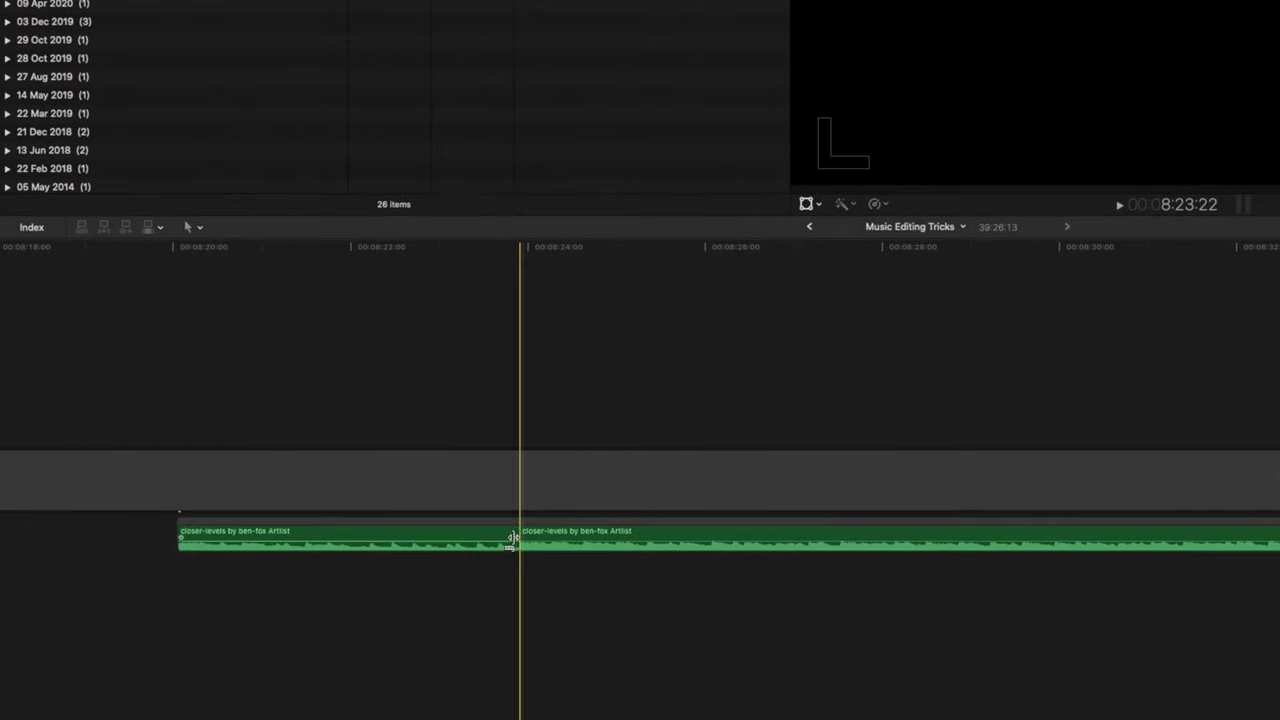
Add a cross dissolve at the cut between the two closer-levels pieces
key("super+t")
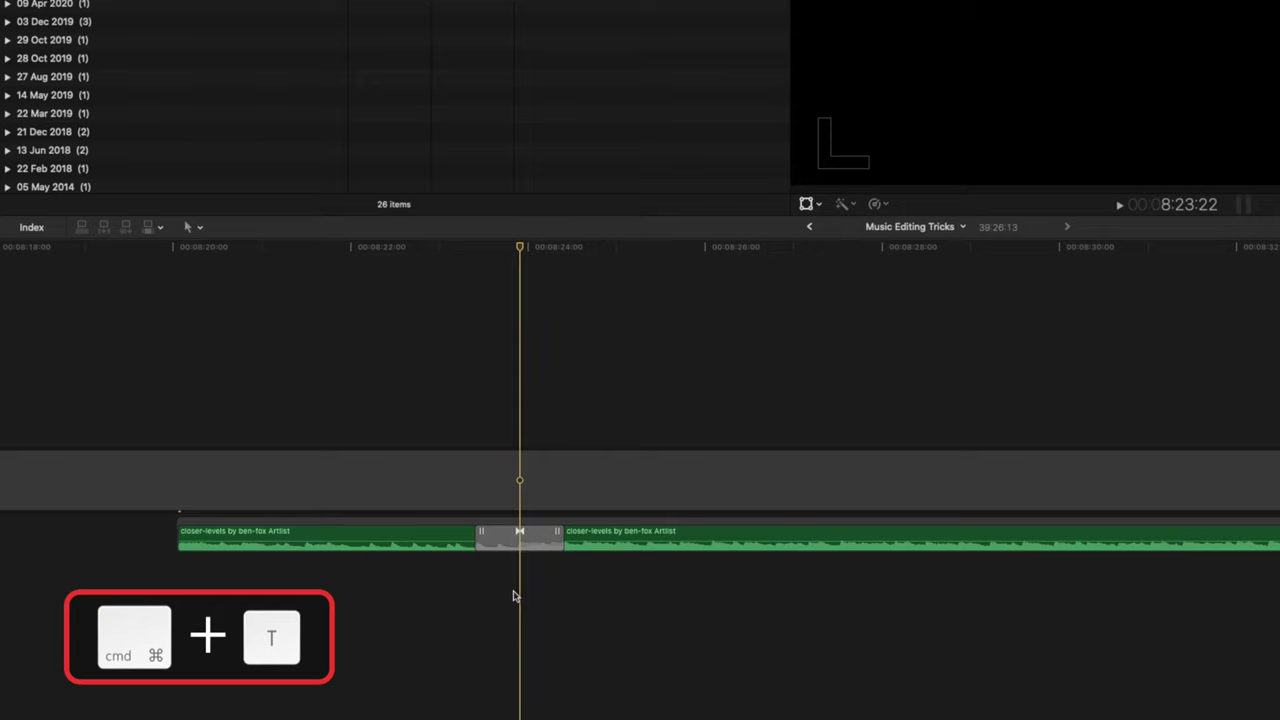
scroll(514, 595, "up", 3)
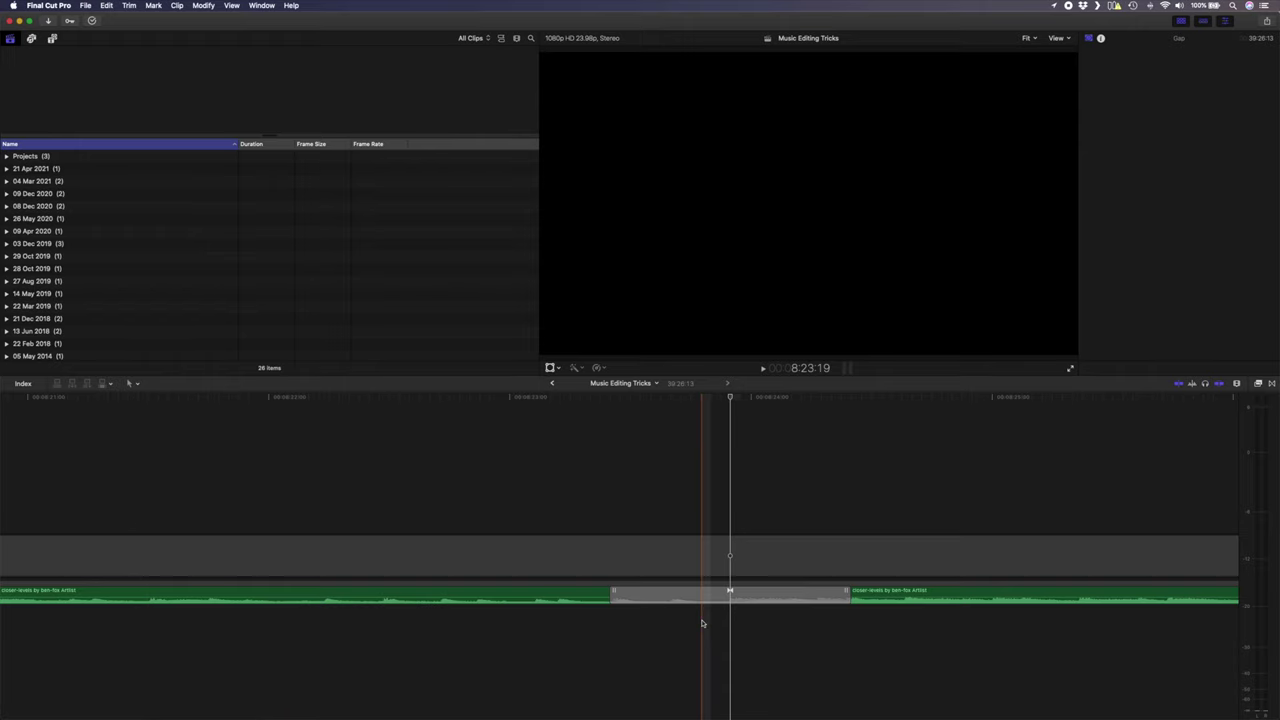
key("l")
Raise the Clip Appearance height slider for taller waveforms and play the transition
left_click(1236, 384)
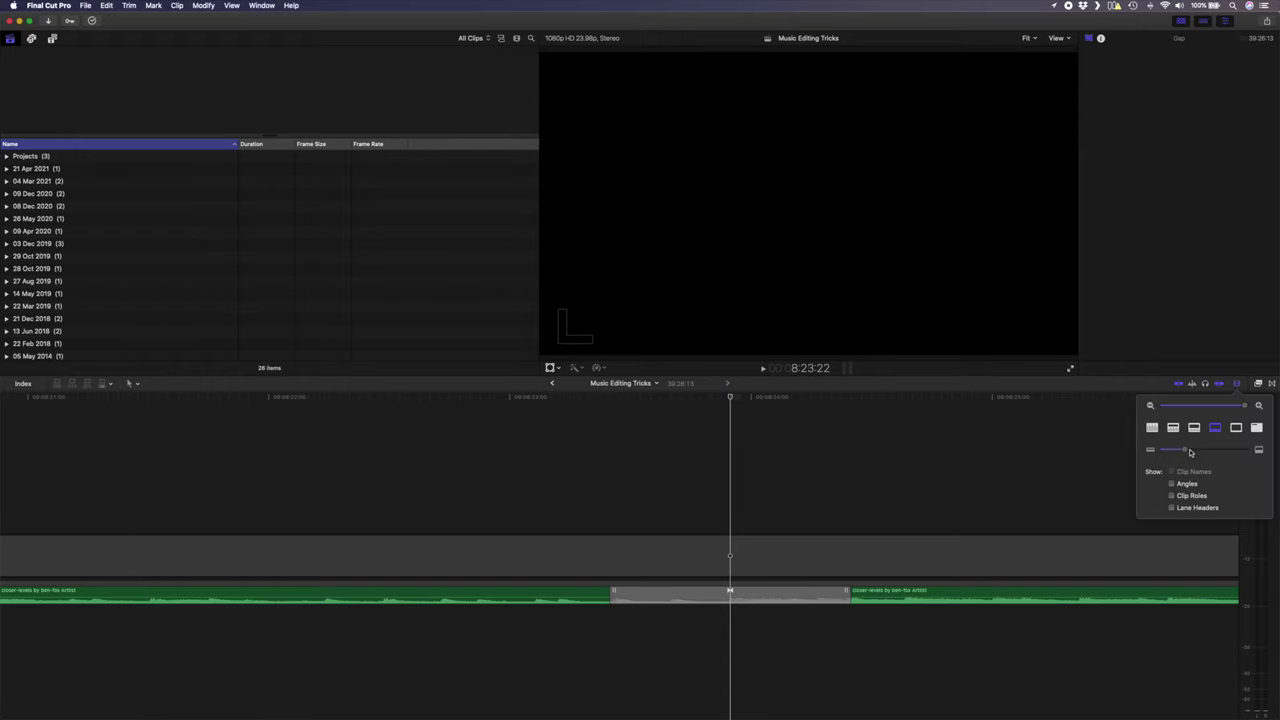
left_click_drag(1192, 452, 1250, 452)
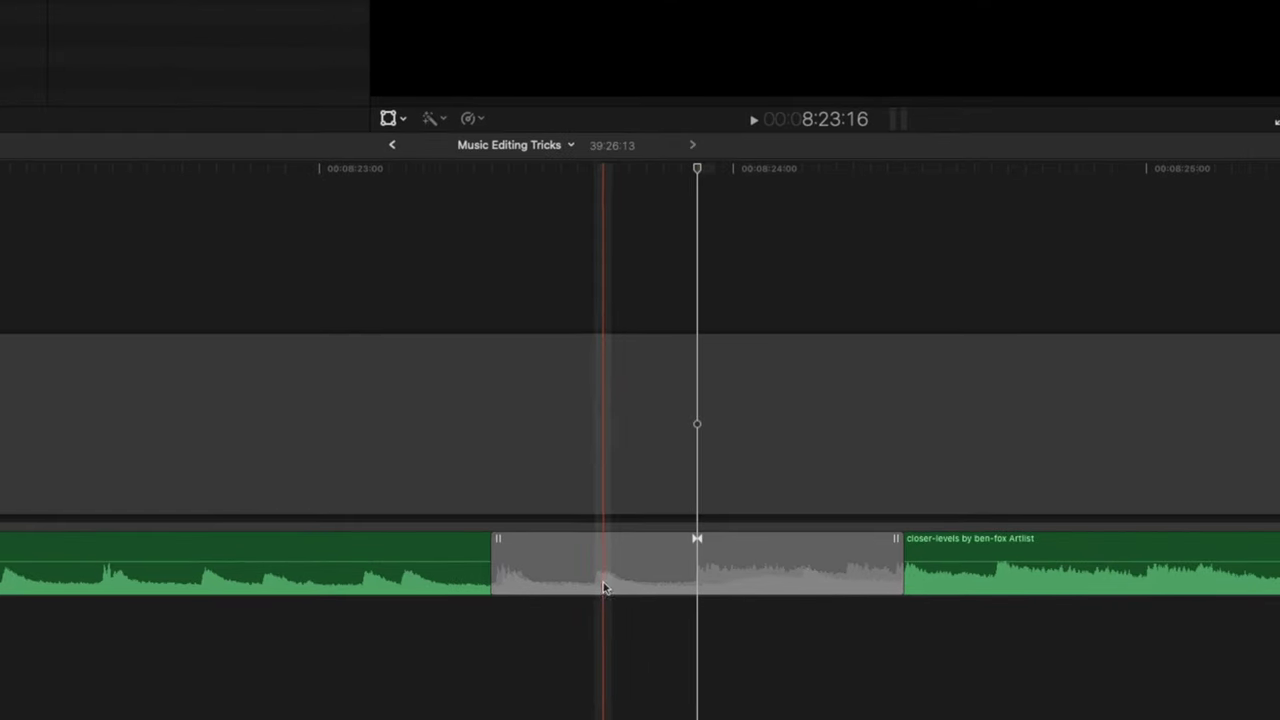
key("l")
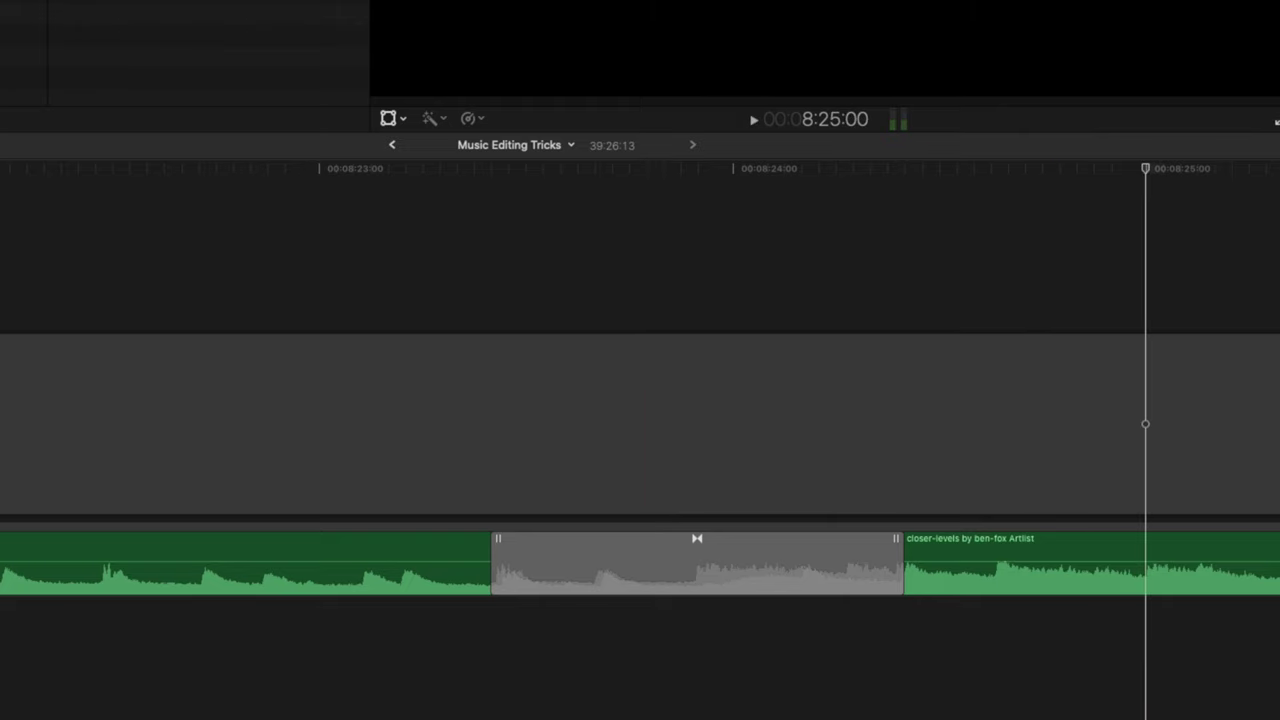
Slip the second closer-levels piece by +00:00.27 with the Trim tool and check playback
key("t")
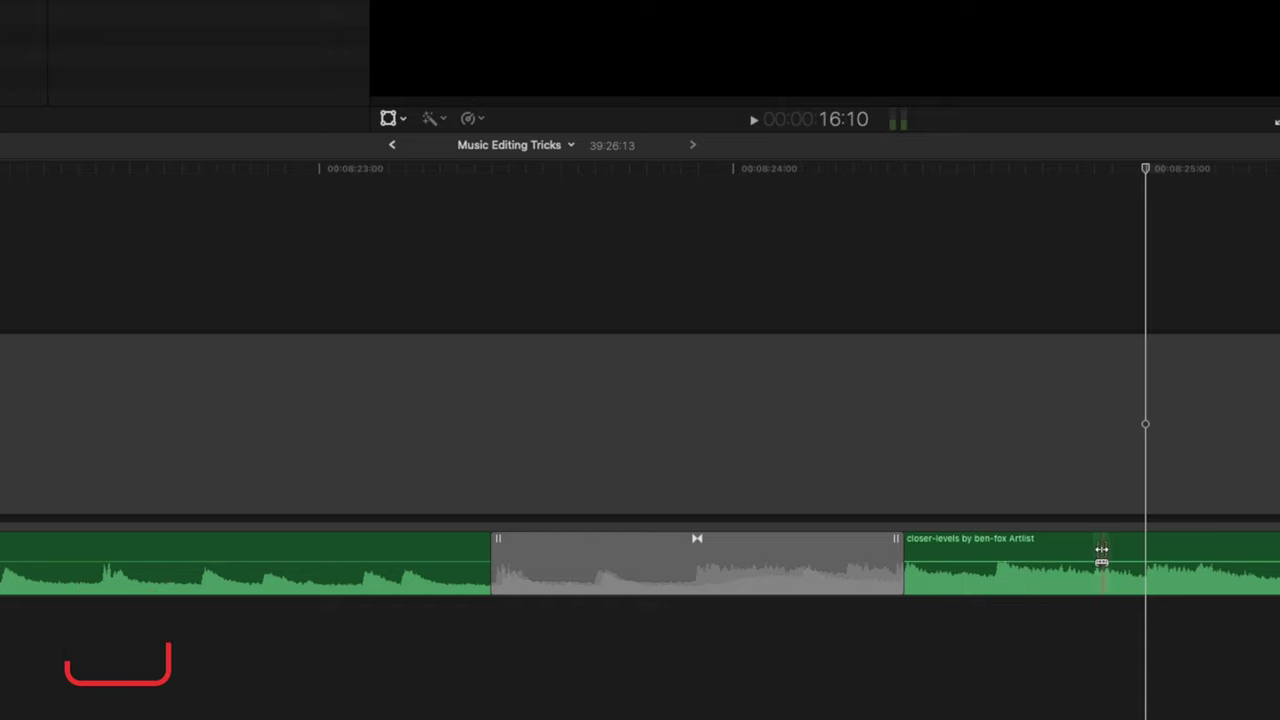
left_click_drag(1037, 552, 1040, 552)
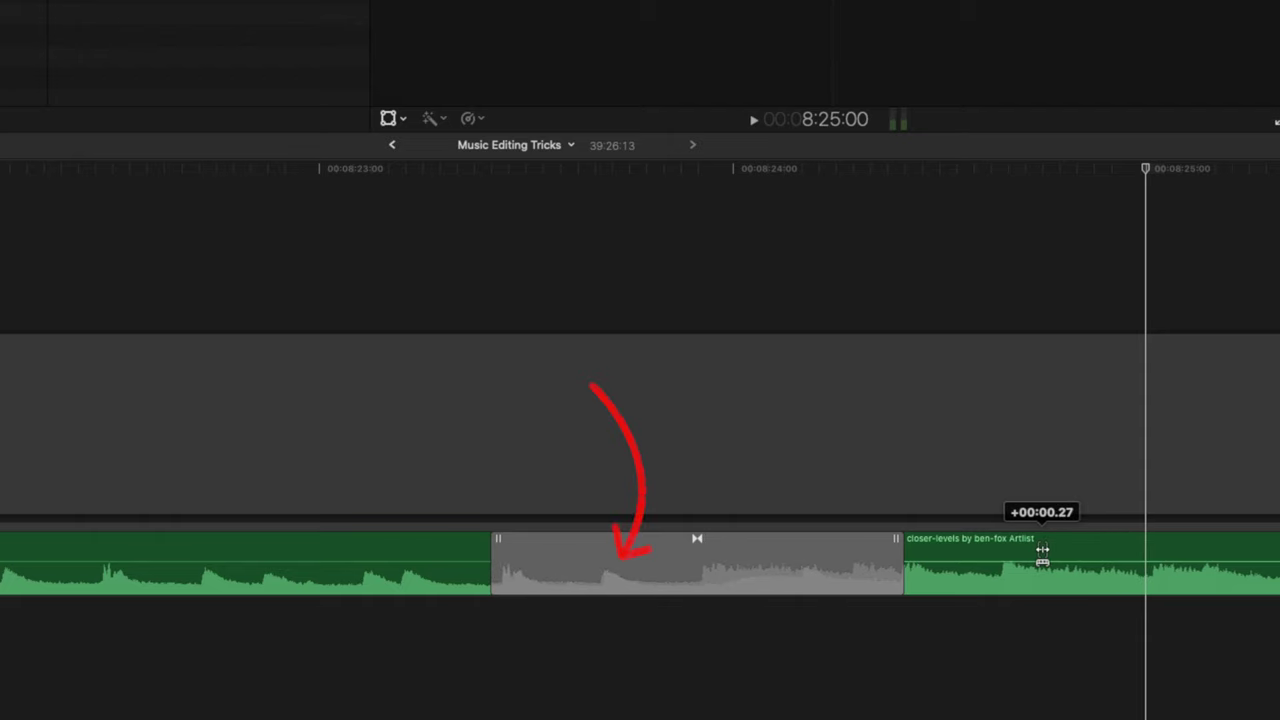
left_click_drag(1042, 550, 1037, 552)
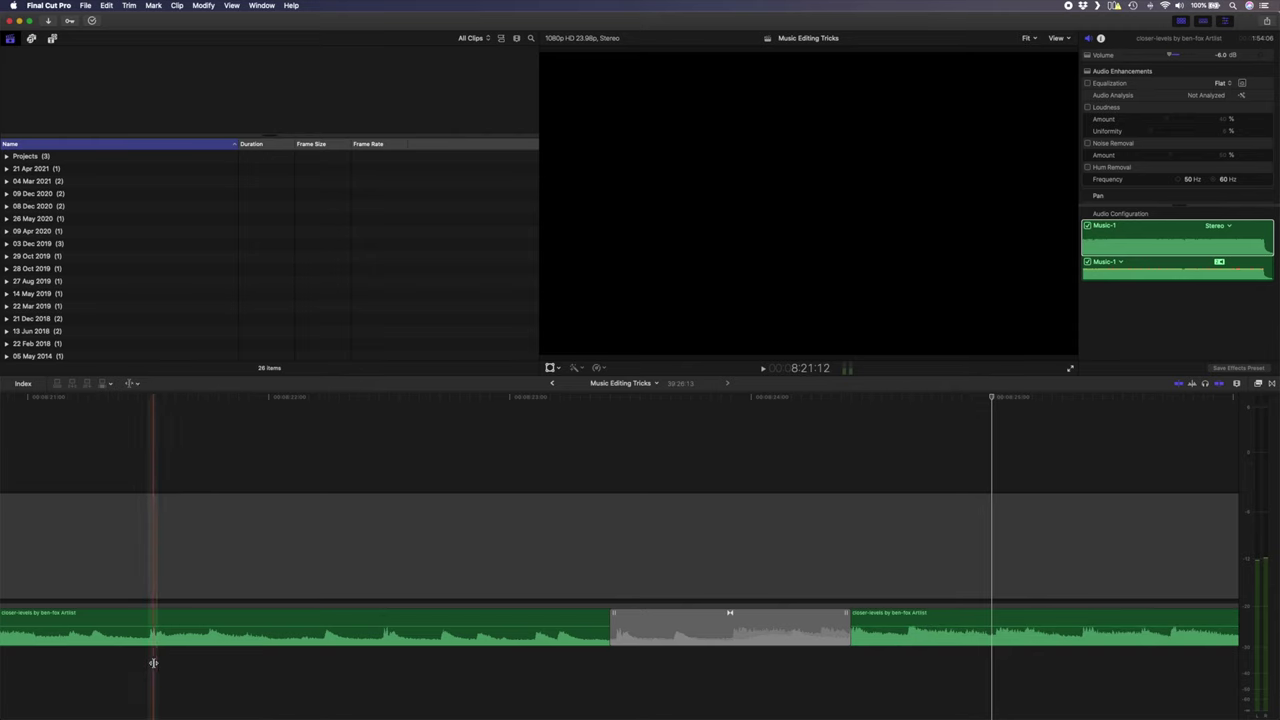
key("space")
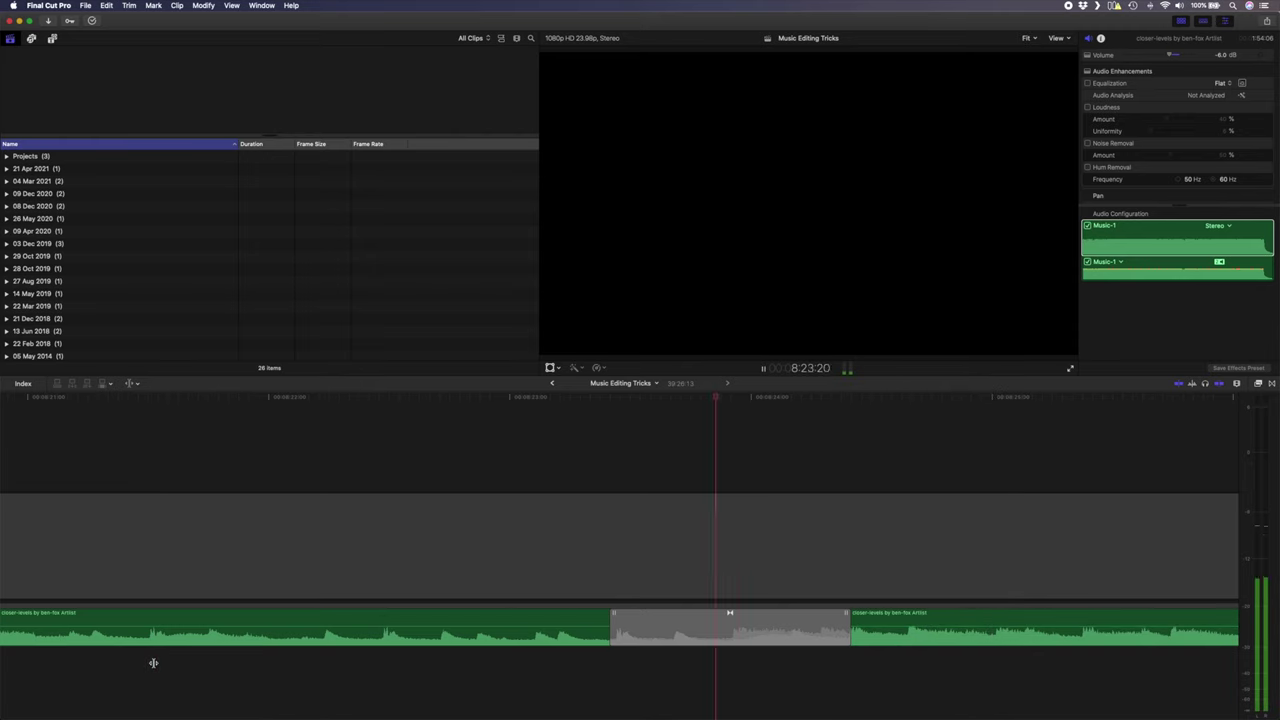
key("space")
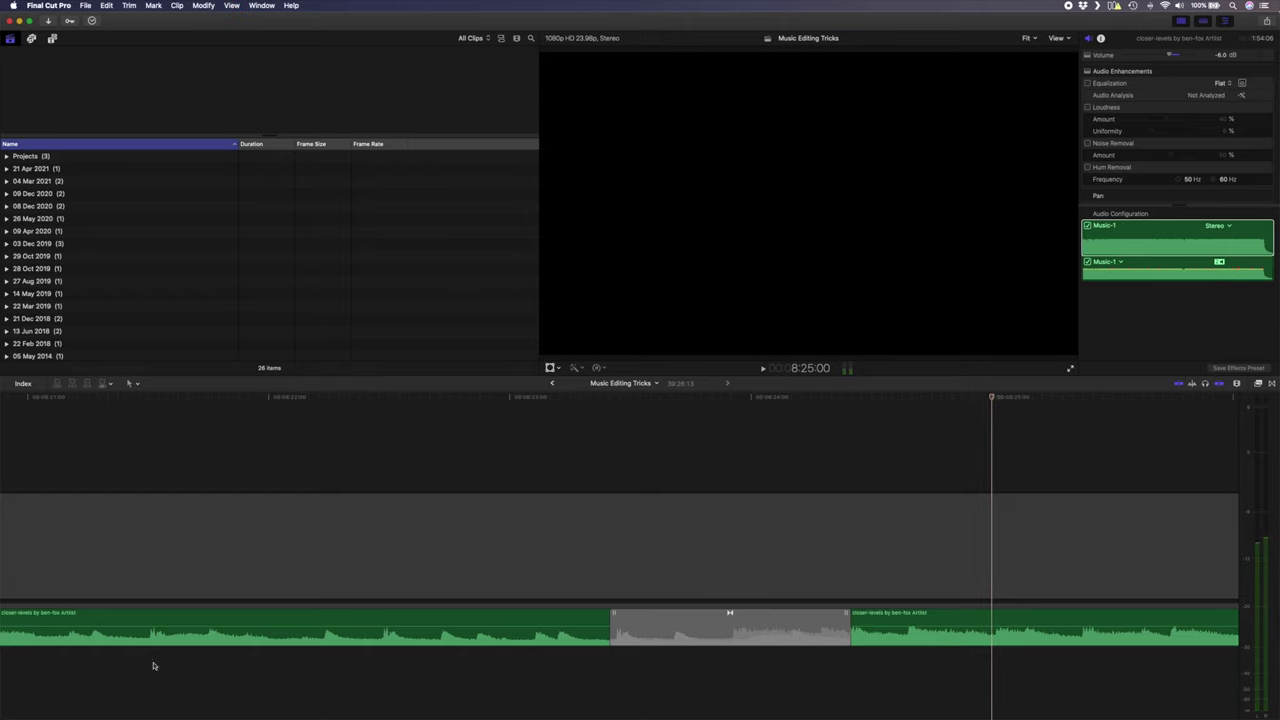
left_click(748, 489)
Set the crossfade's Ease Amount to 100 and both fade types to +3dB, then preview
left_click(736, 623)
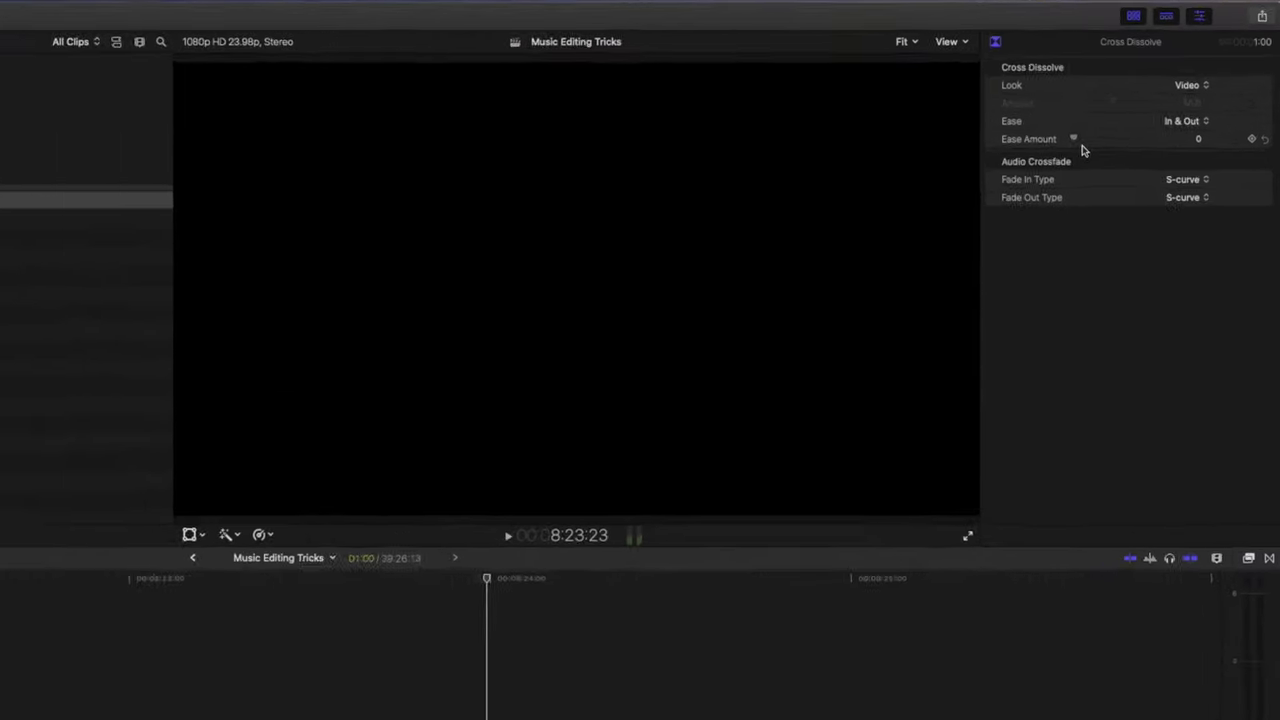
left_click_drag(1141, 103, 1277, 105)
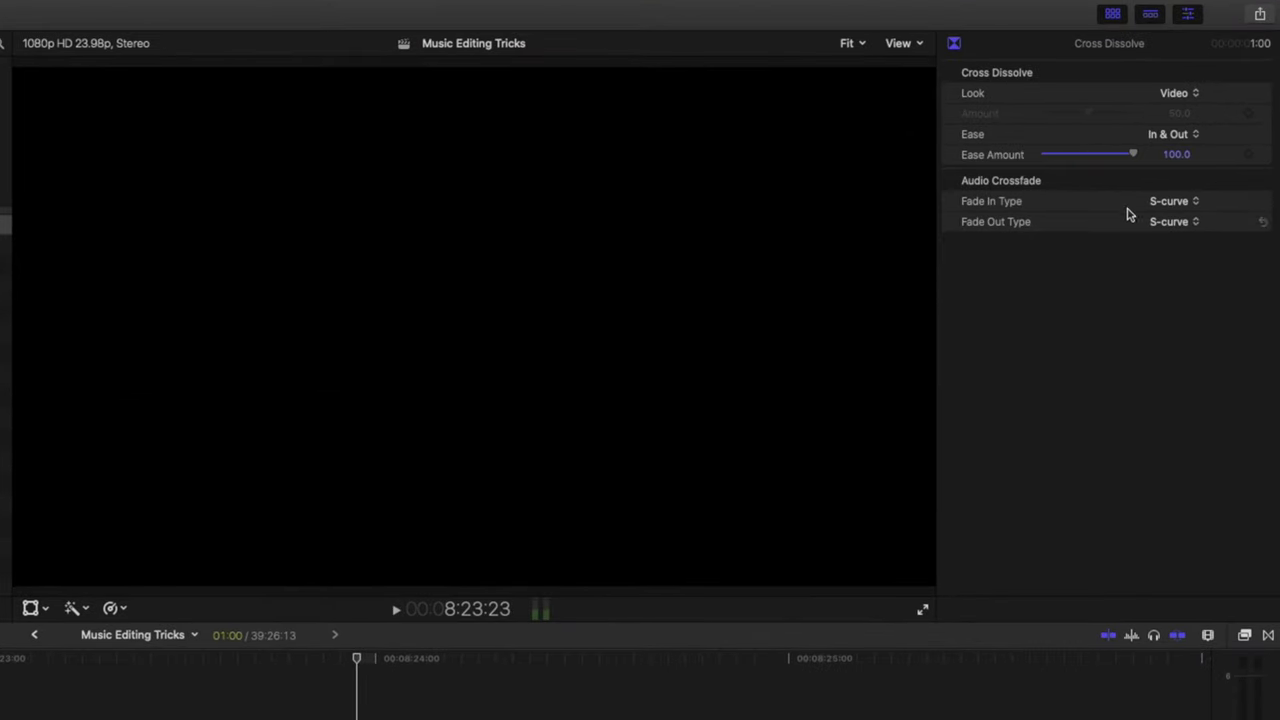
left_click(1170, 201)
left_click(1165, 171)
left_click(1172, 222)
left_click(1167, 191)
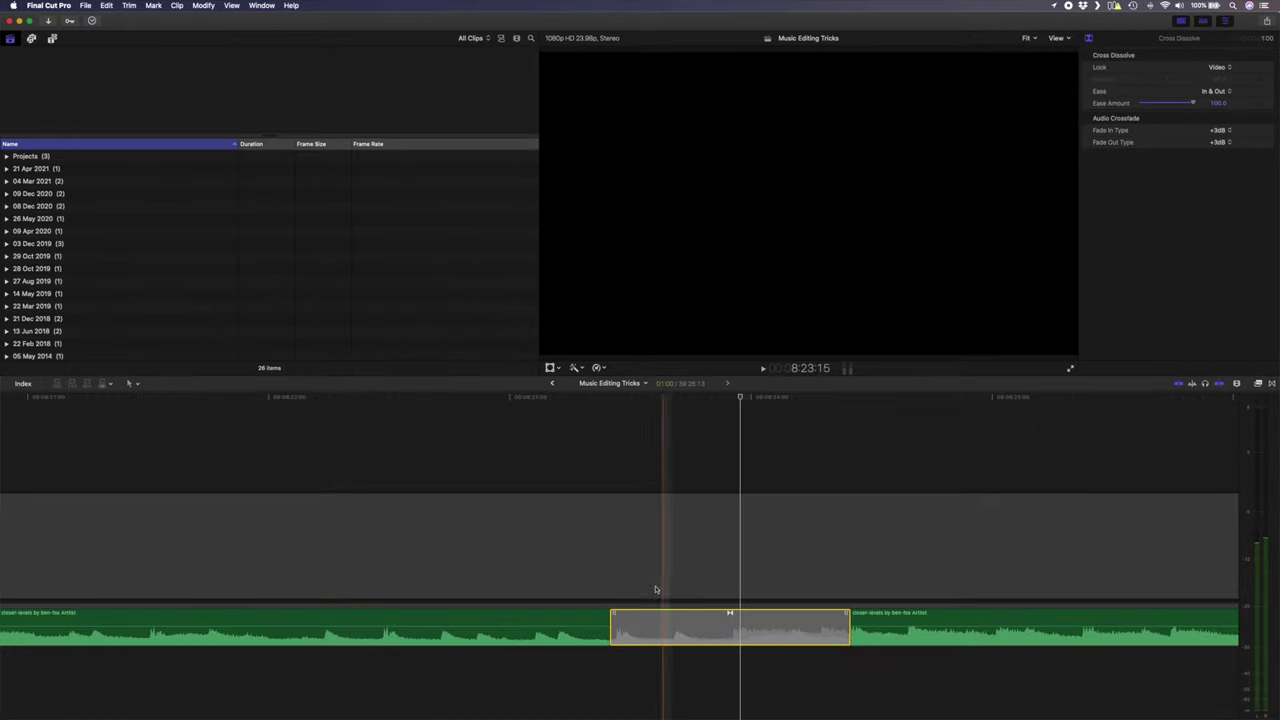
left_click(85, 478)
key("space")
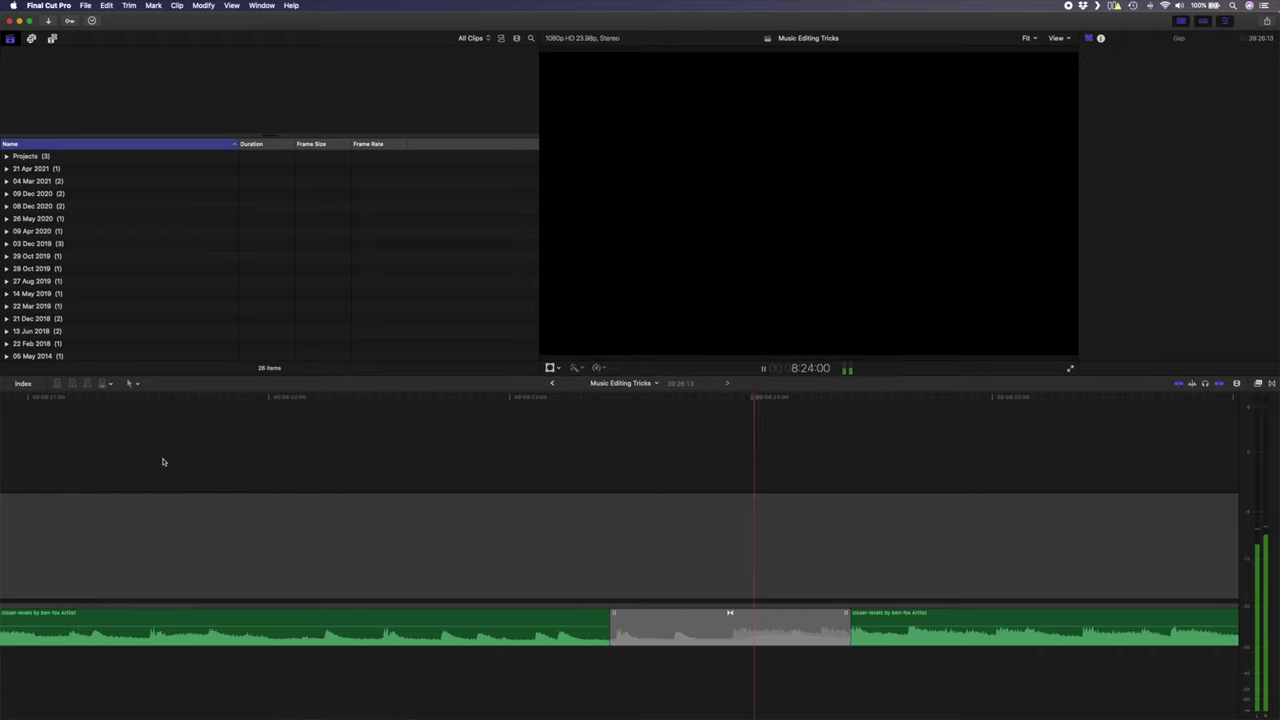
Cut the music on a matching beat further along and preview the new edit
key("super+minus")
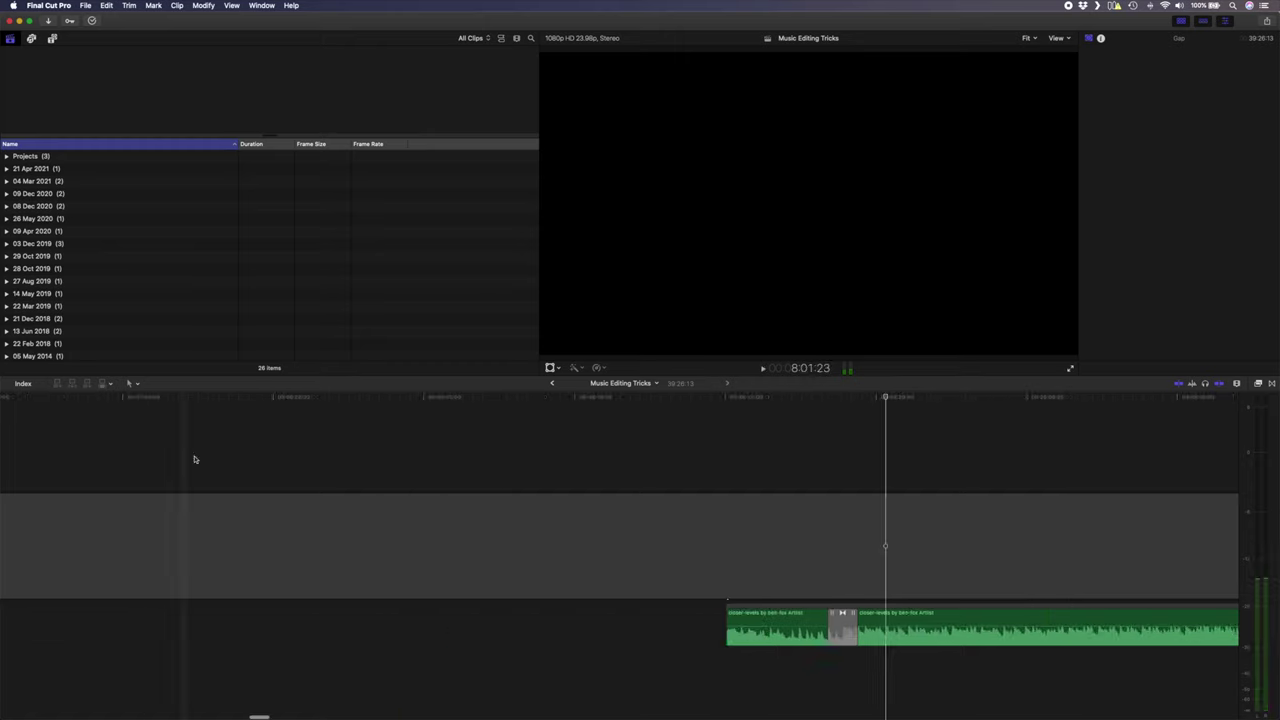
key("space")
scroll(420, 443, "right", 3)
left_click(422, 443)
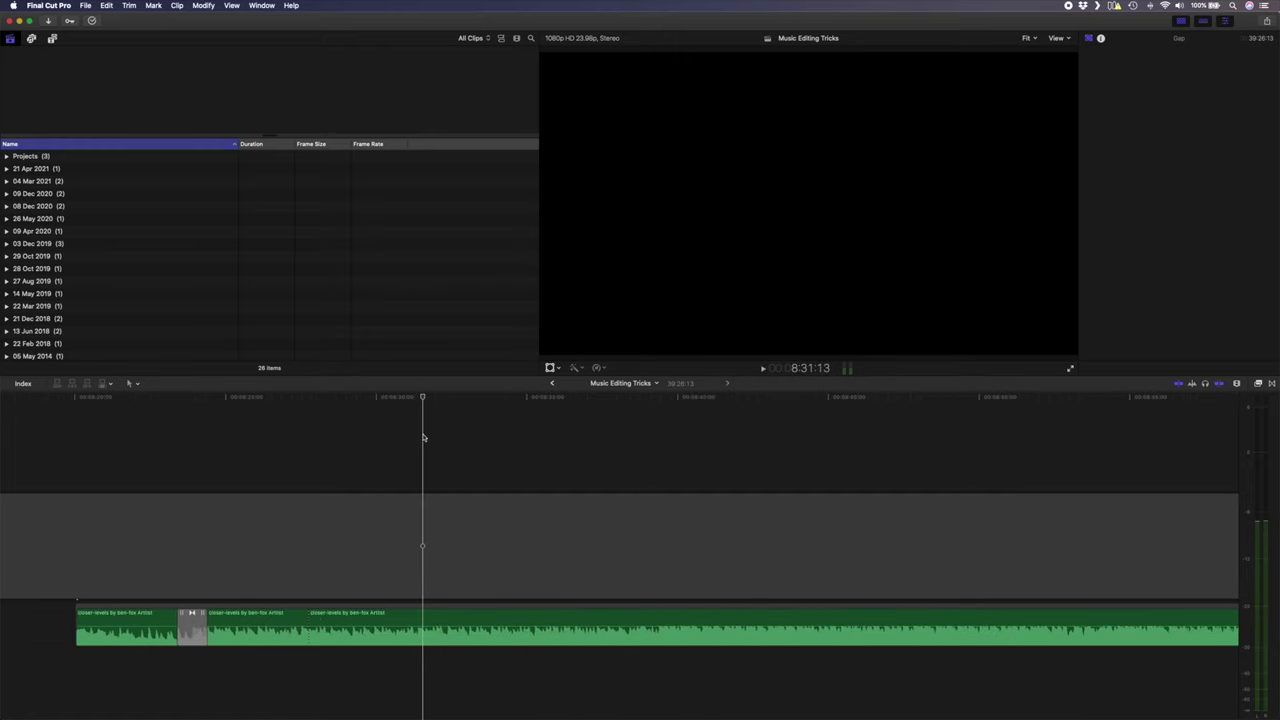
key("super+equal")
key("super+equal")
left_click(571, 462)
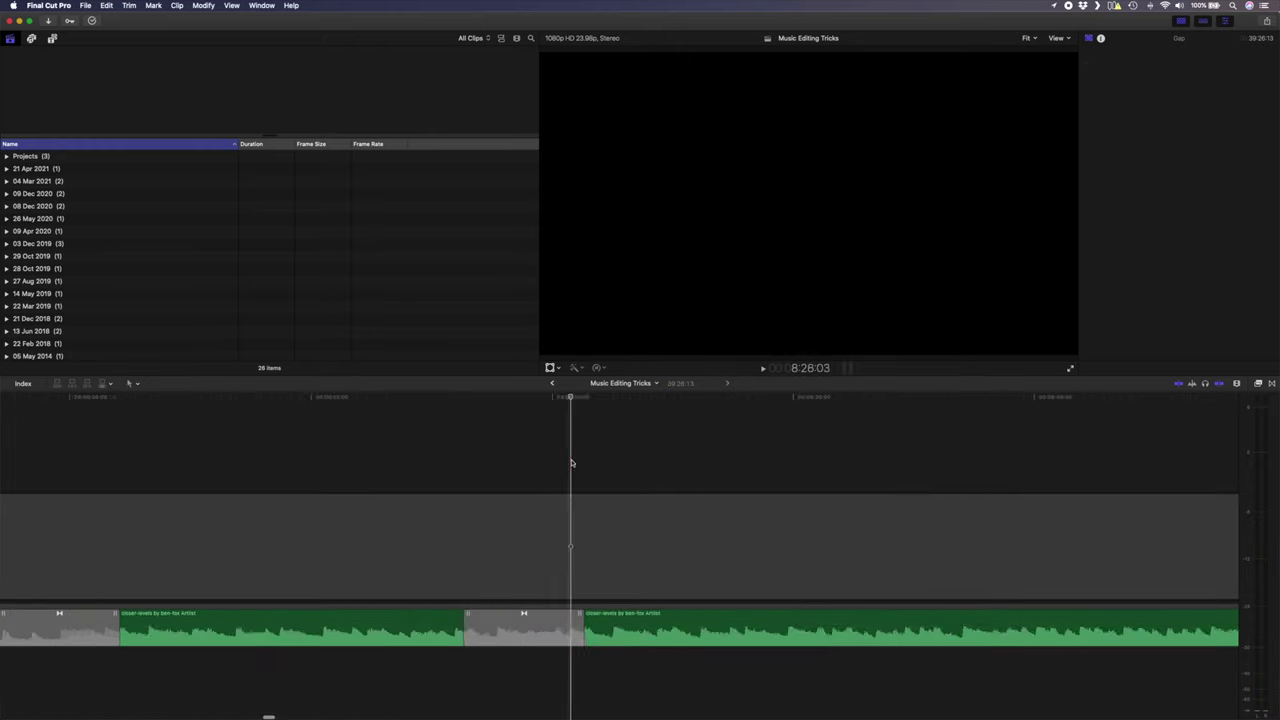
key("super+minus")
key("space")
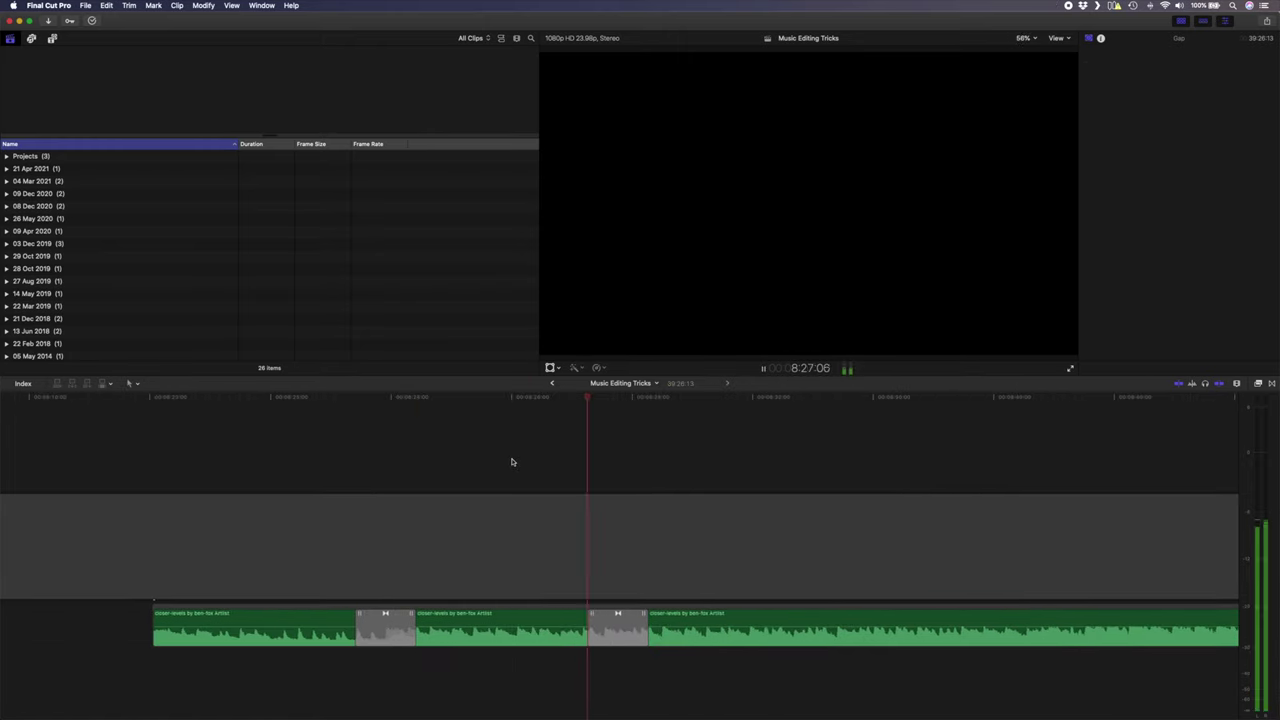
left_click(289, 449)
key("space")
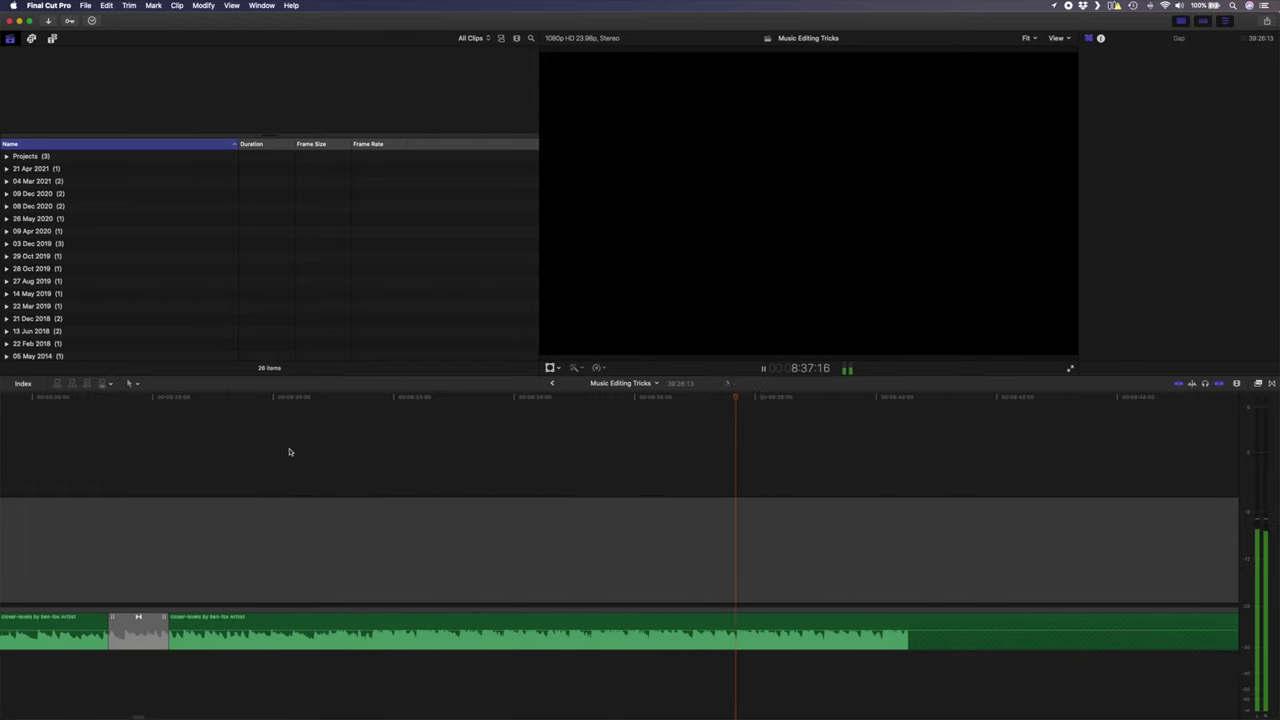
key("space")
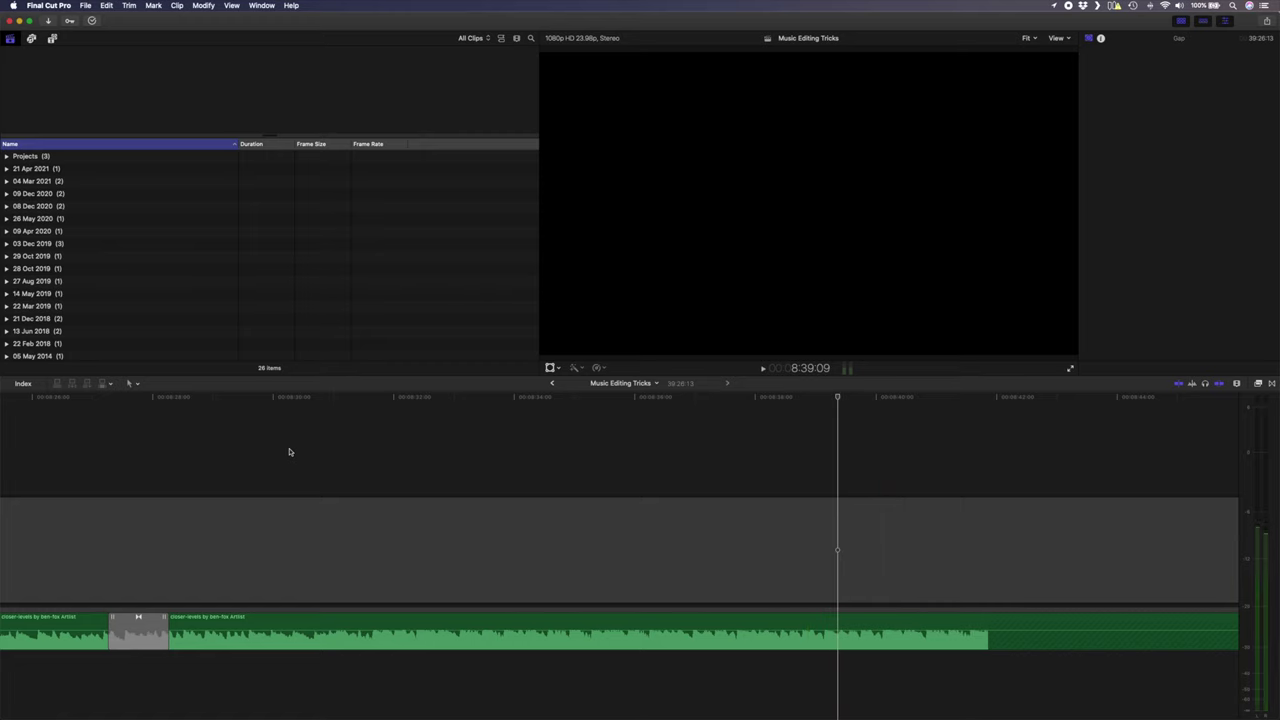
Remove the music between the 8:40 cut and the song's fading ending
key("r")
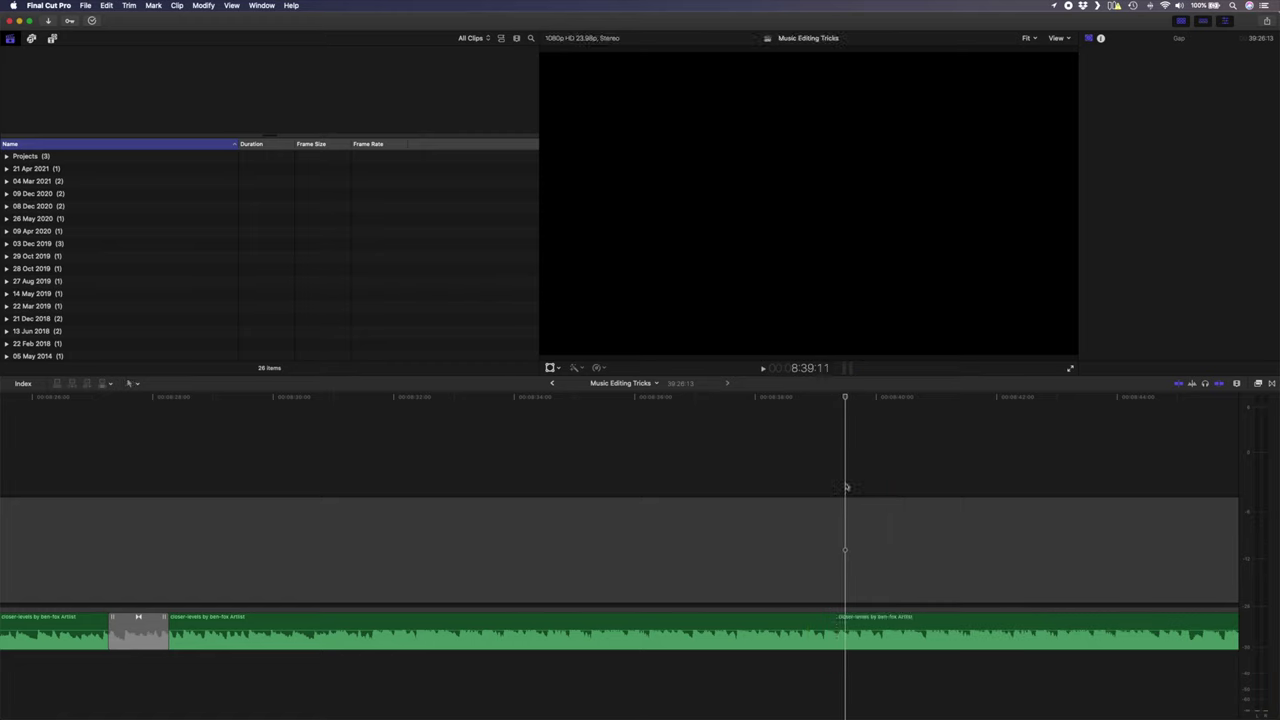
key("End")
scroll(343, 566, "left", 5)
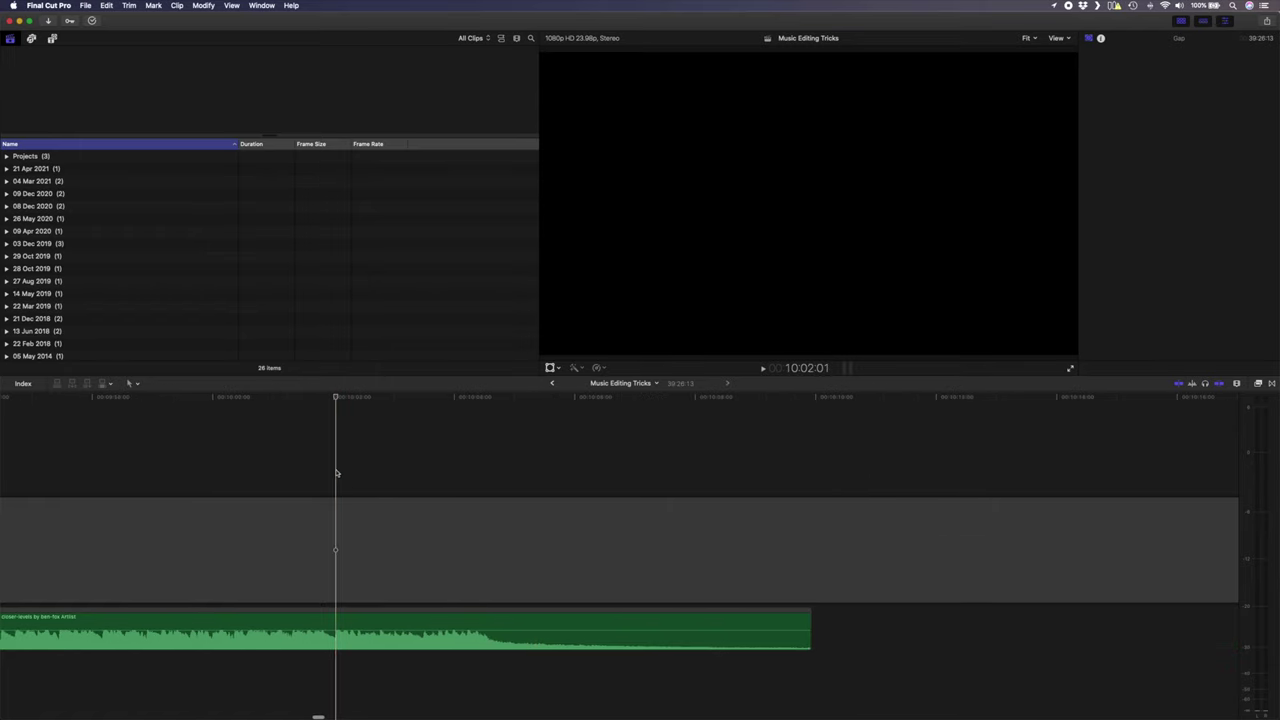
key("space")
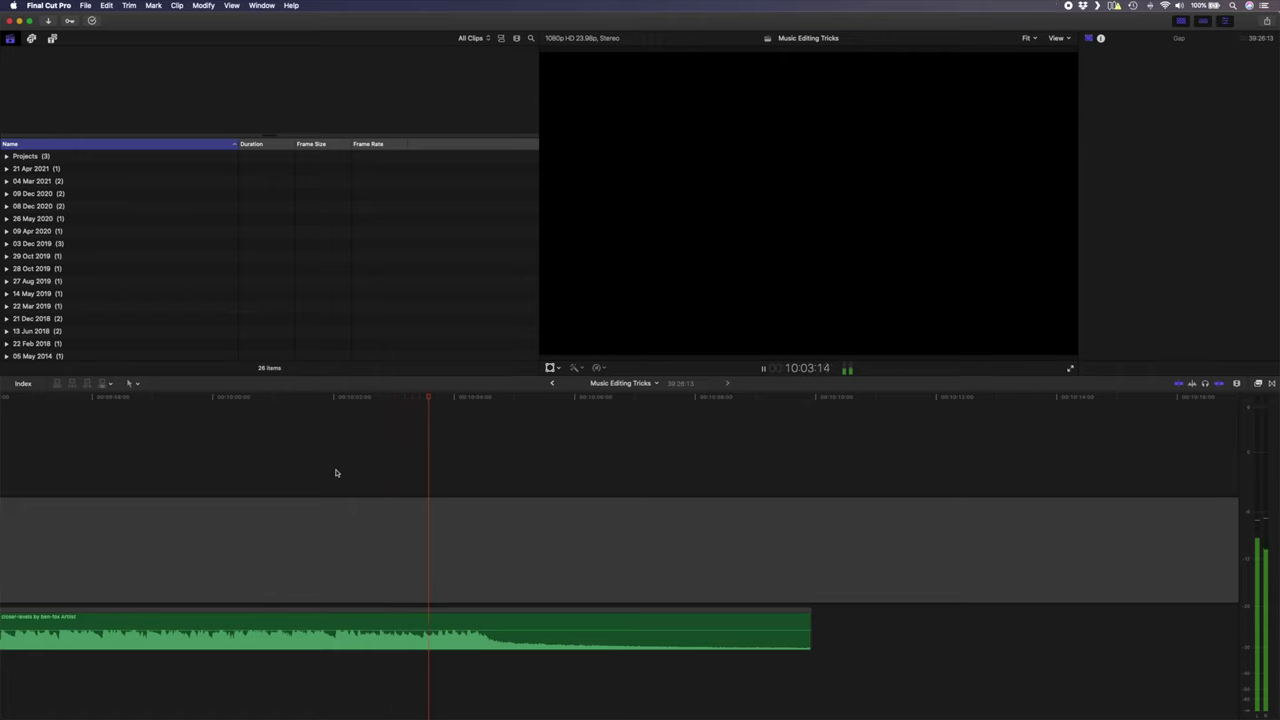
key("space")
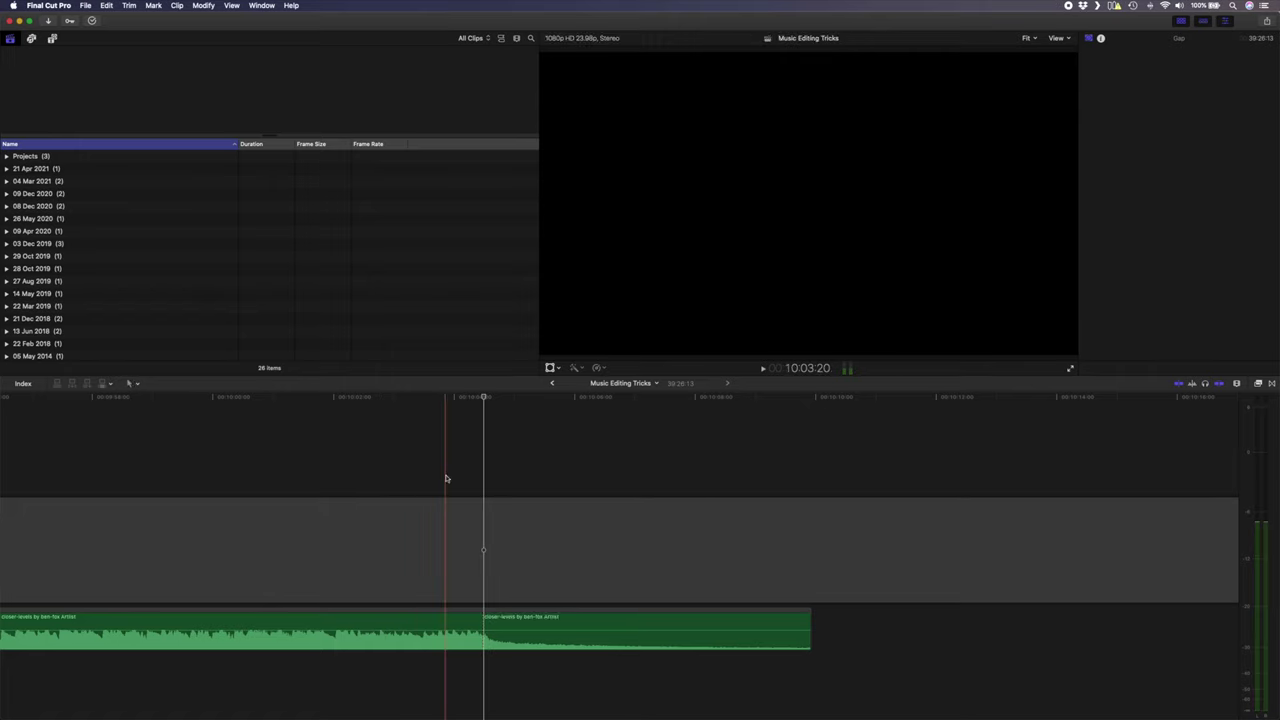
scroll(446, 470, "left", 5)
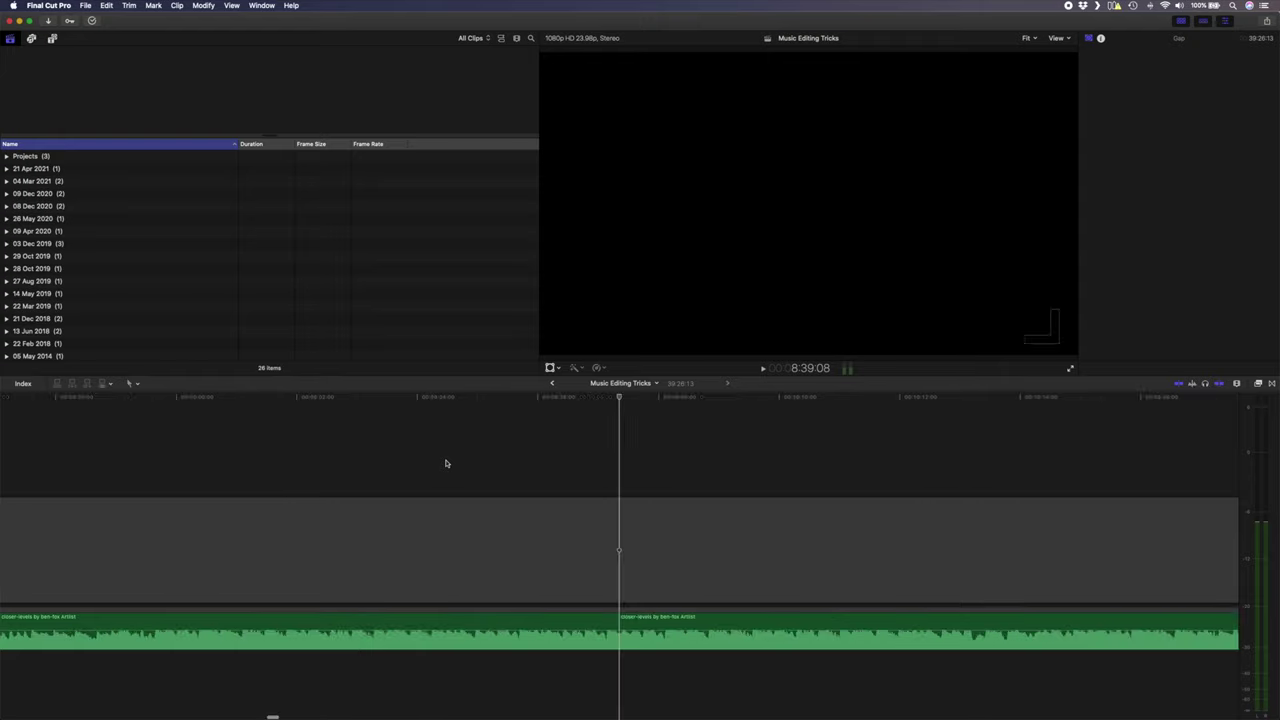
left_click(683, 627)
key("super+z")
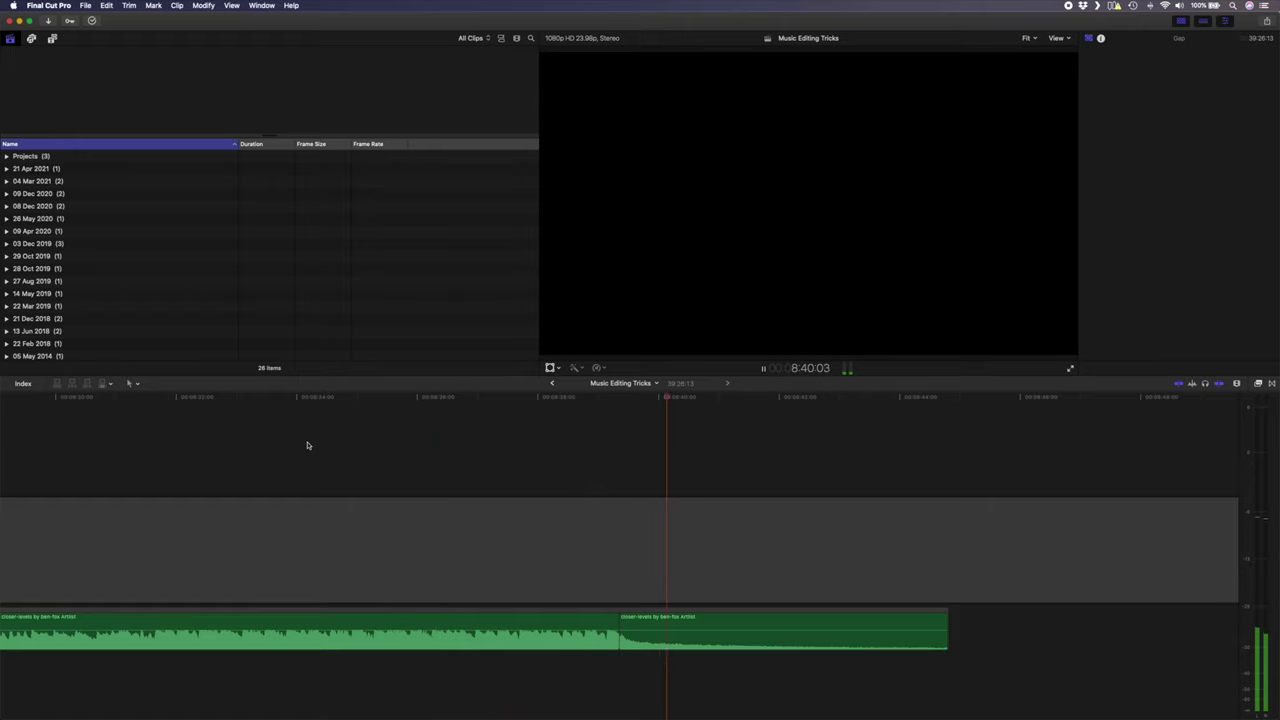
key("space")
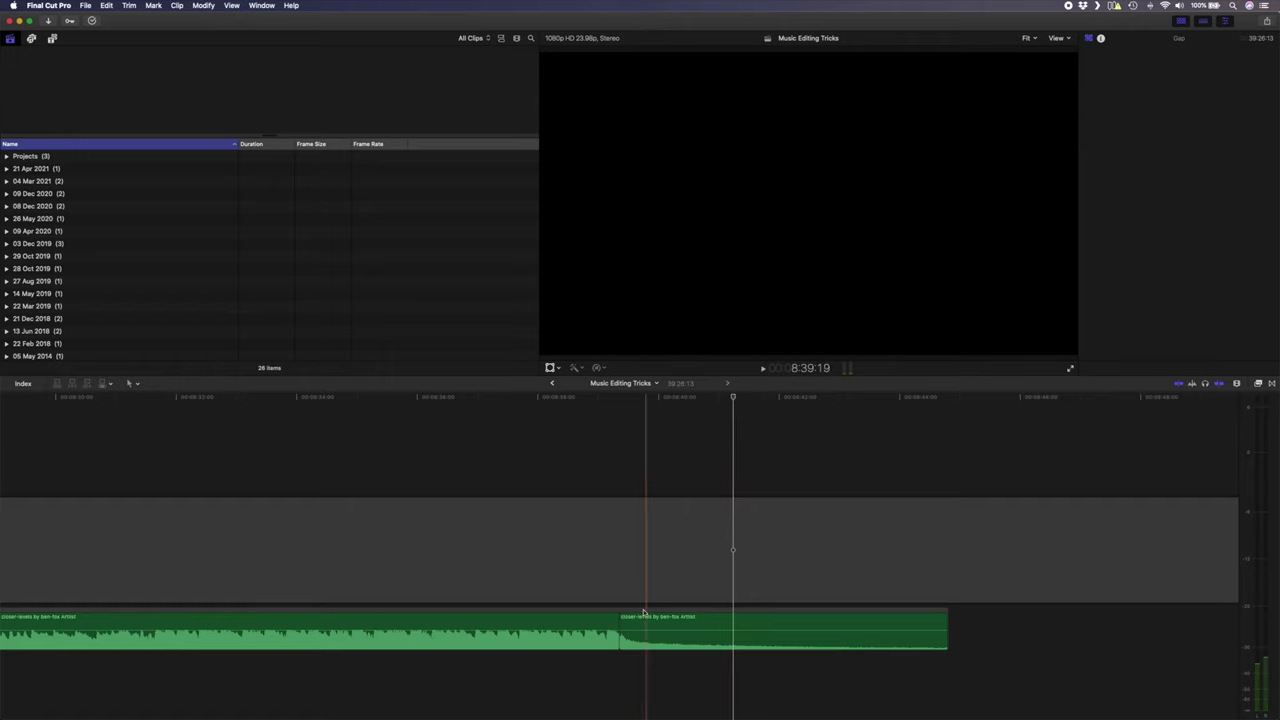
Copy a crossfade onto the edit before the outro, shift it earlier and widen it to about two seconds
key("super+minus")
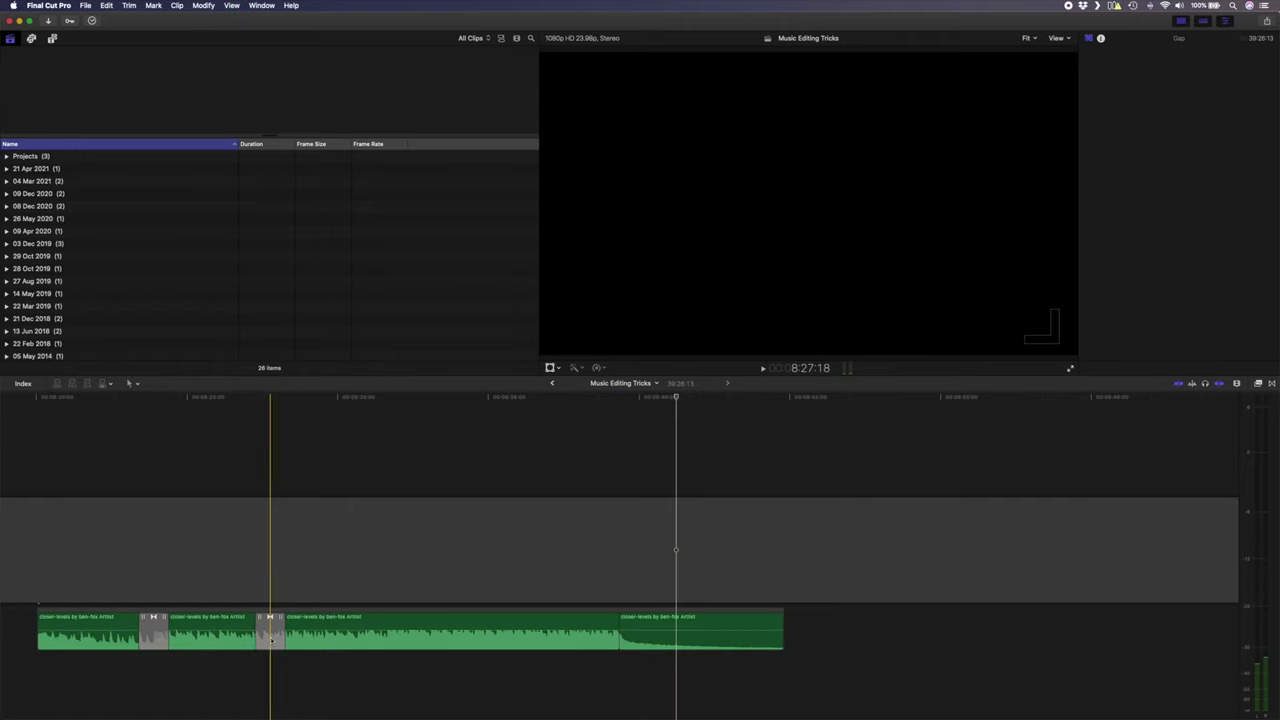
left_click_drag(270, 640, 618, 630)
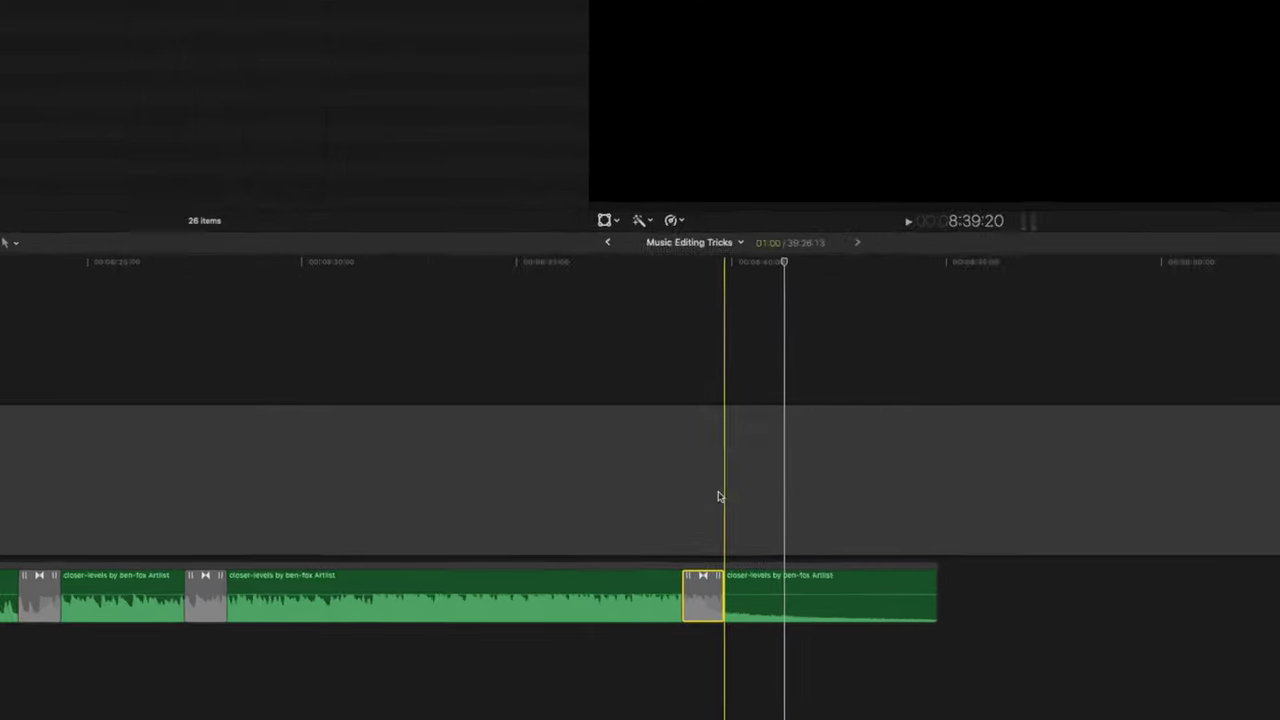
key("super+equal")
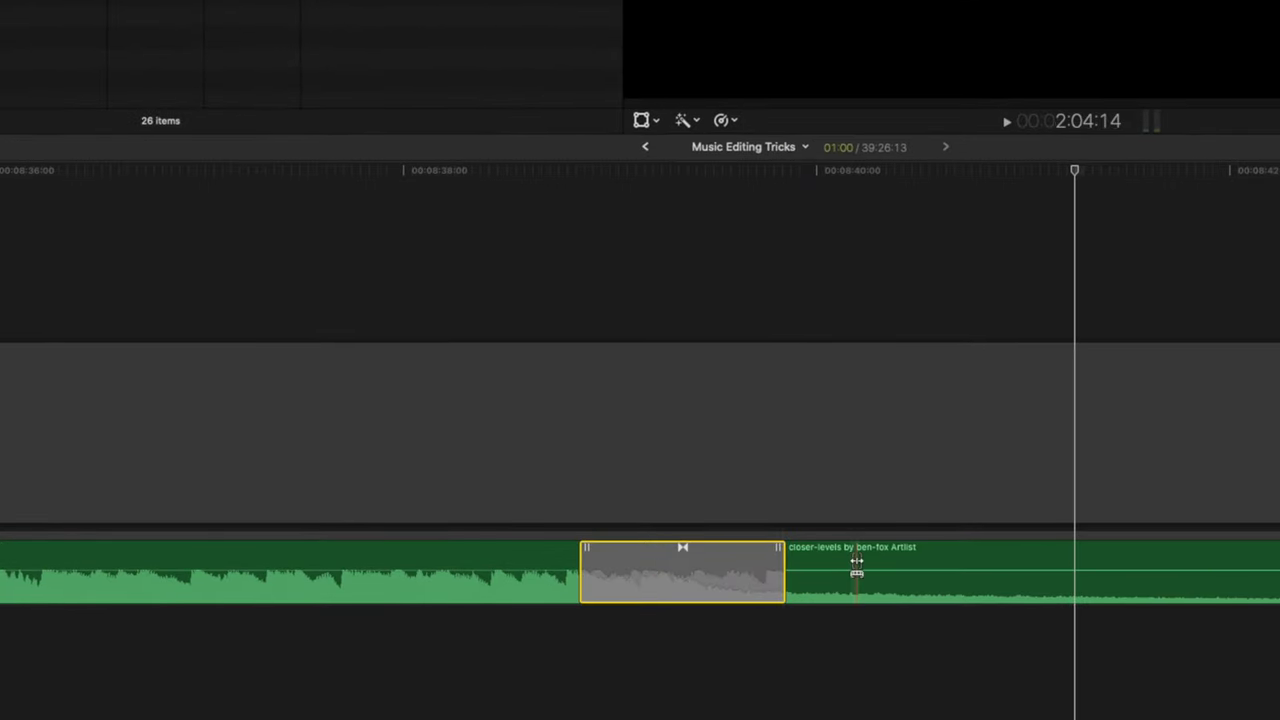
left_click_drag(857, 560, 866, 563)
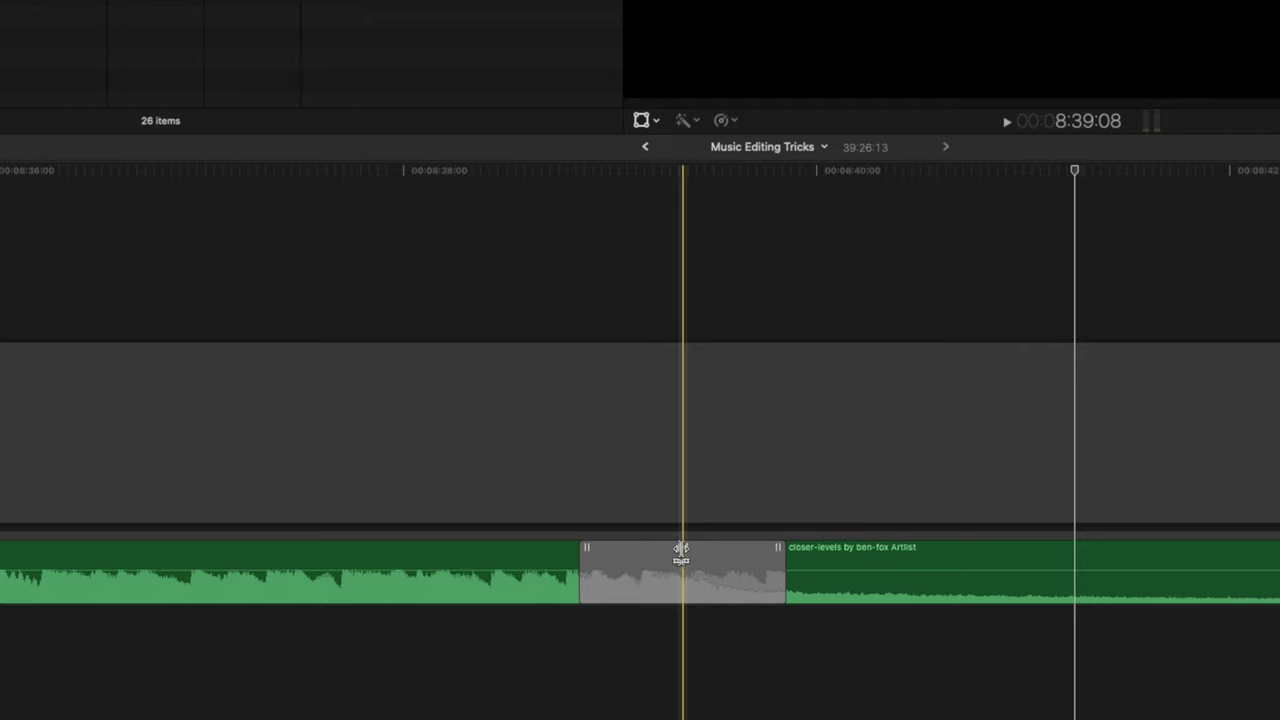
left_click_drag(680, 553, 476, 553)
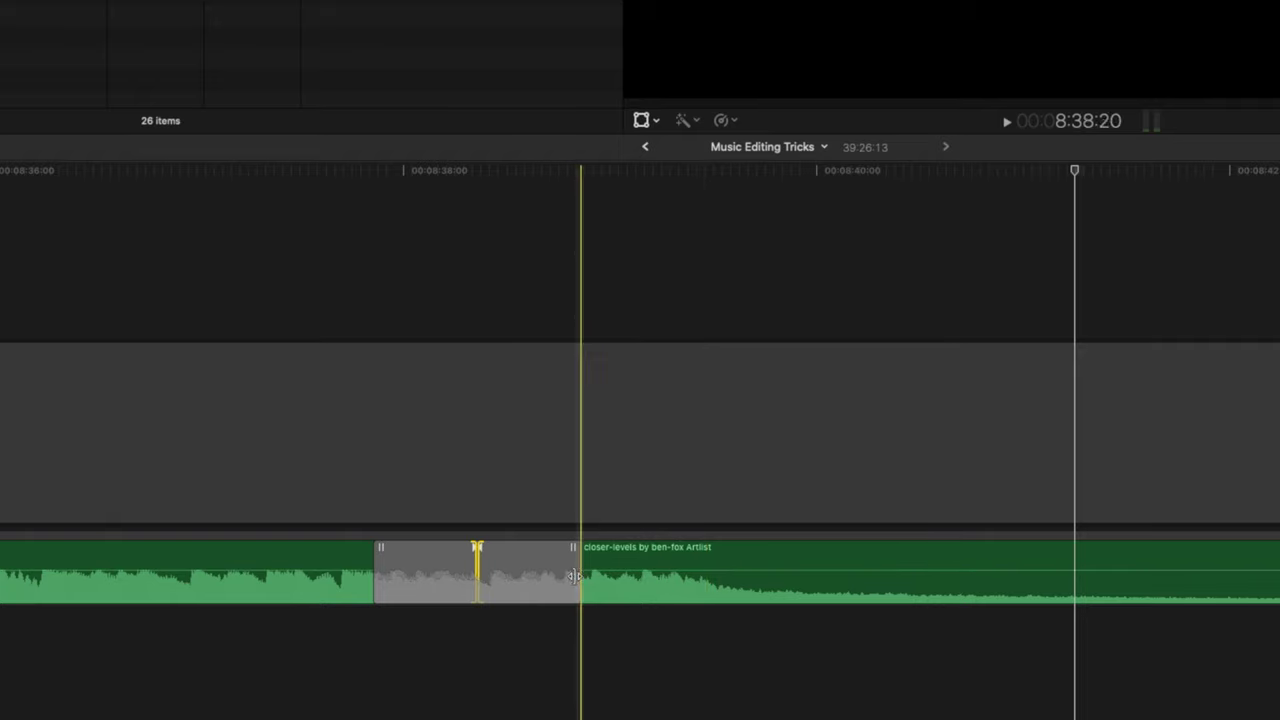
left_click_drag(580, 577, 694, 577)
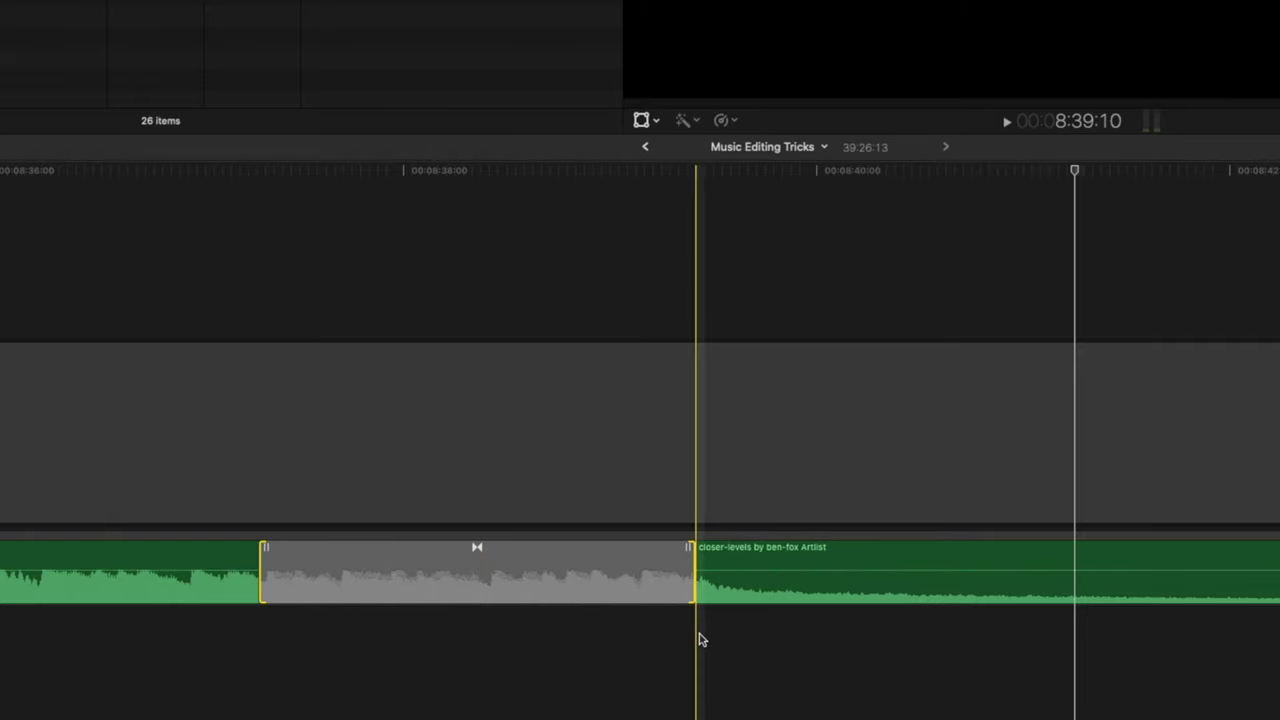
Play through the new crossfade ending near 00:08:39 to check it
key("super+minus")
key("super+minus")
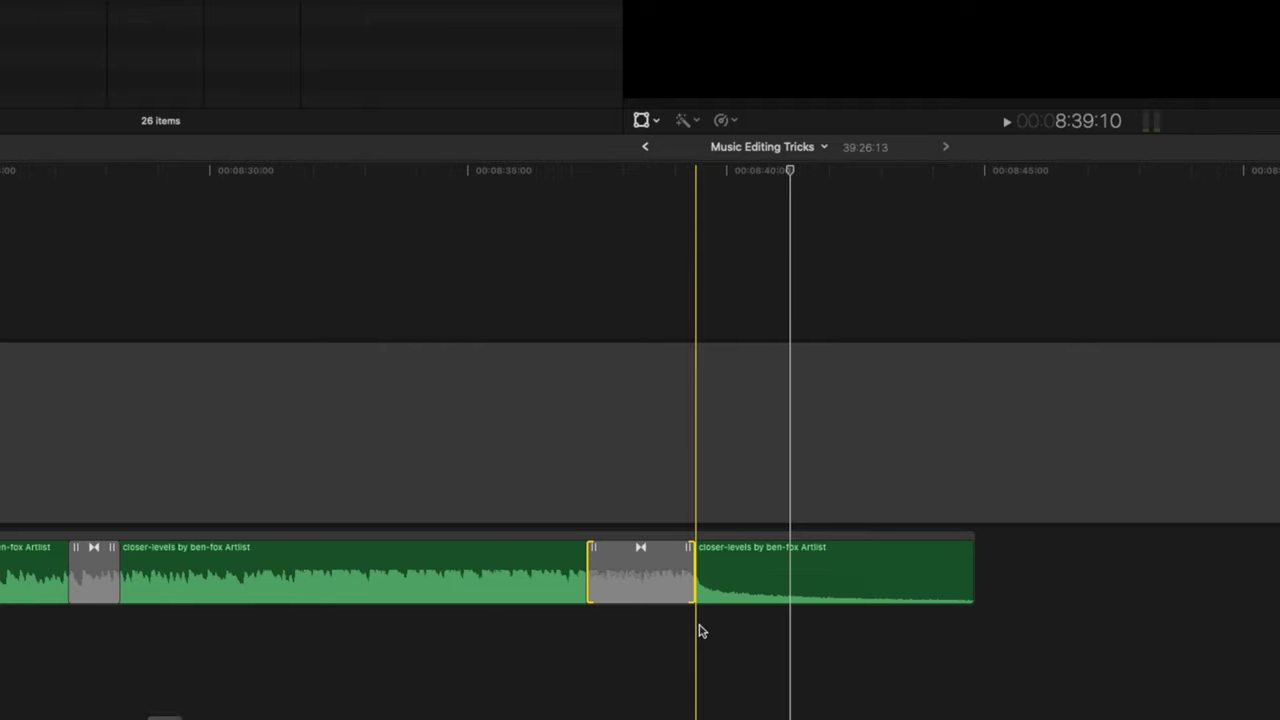
left_click(489, 629)
key("space")
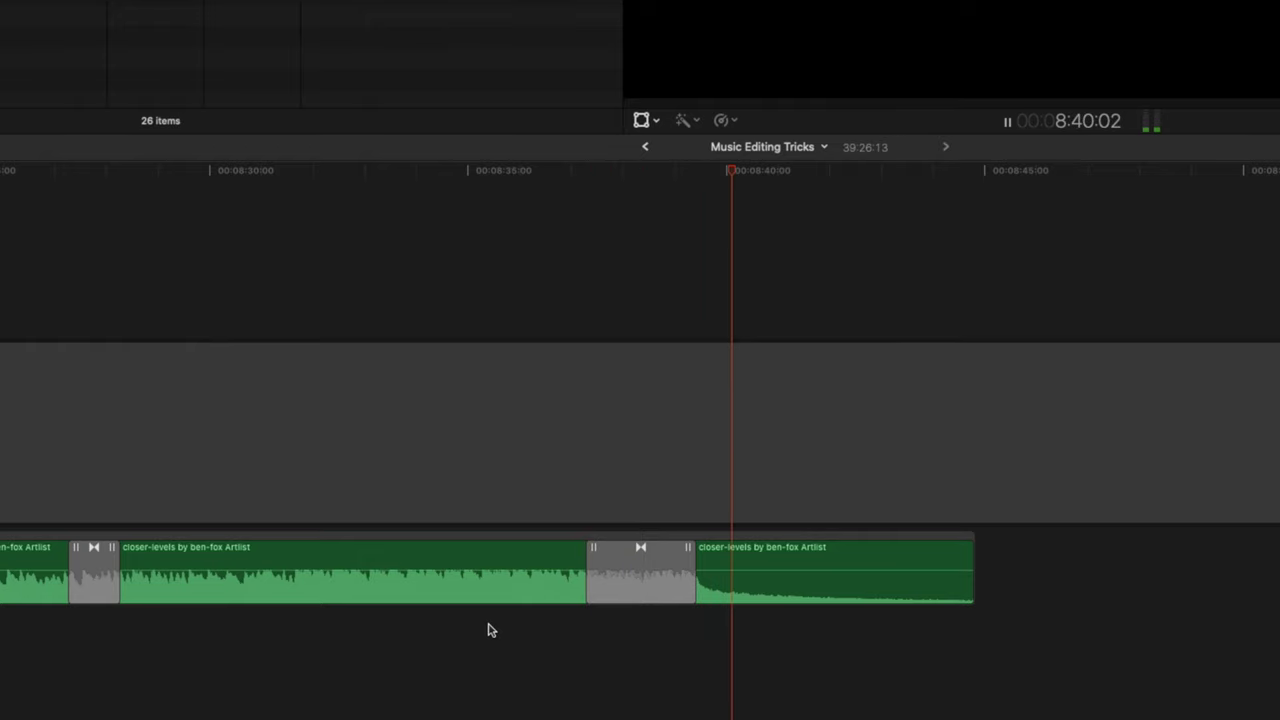
key("space")
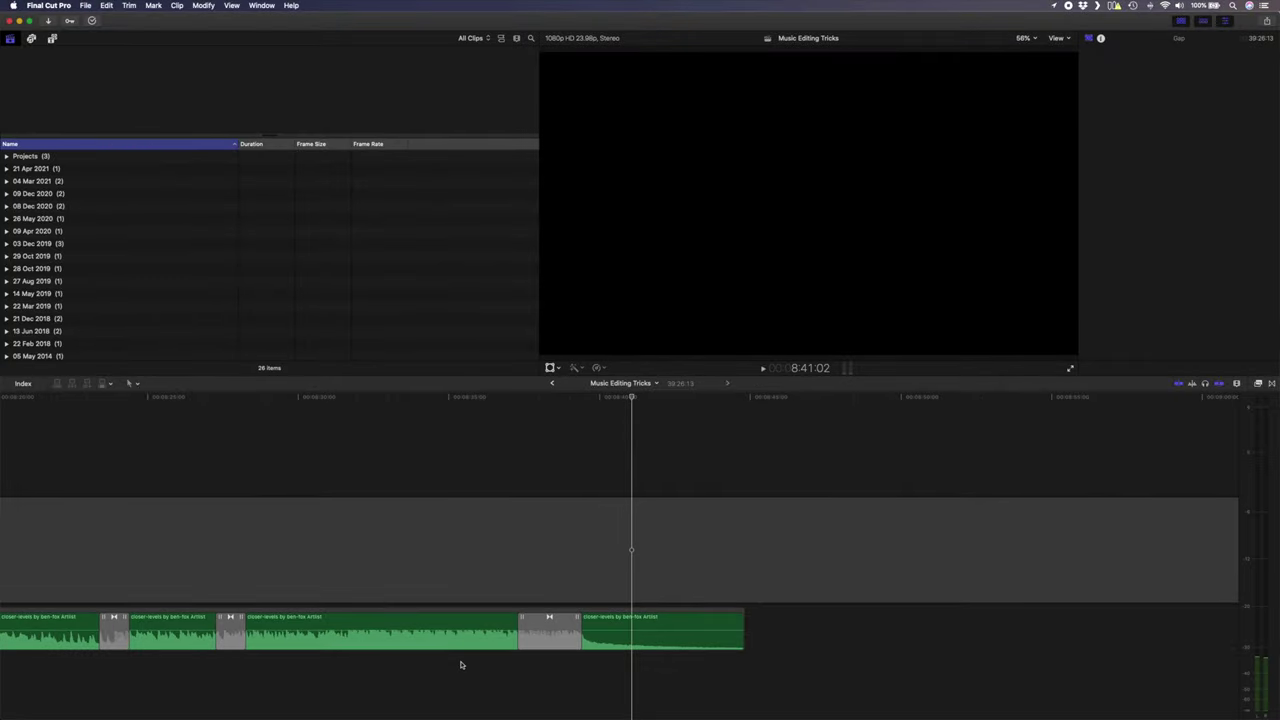
Drag the last music clip's end edge left to shorten the track
key("super+minus")
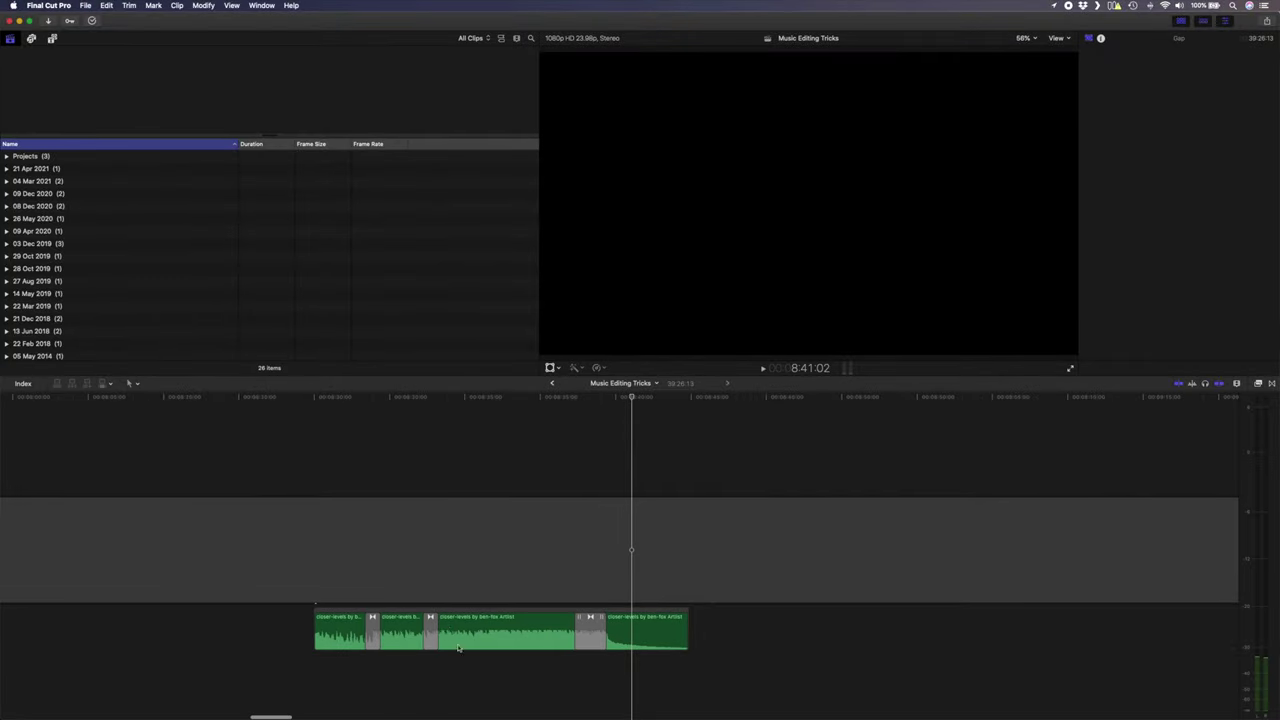
left_click(443, 611)
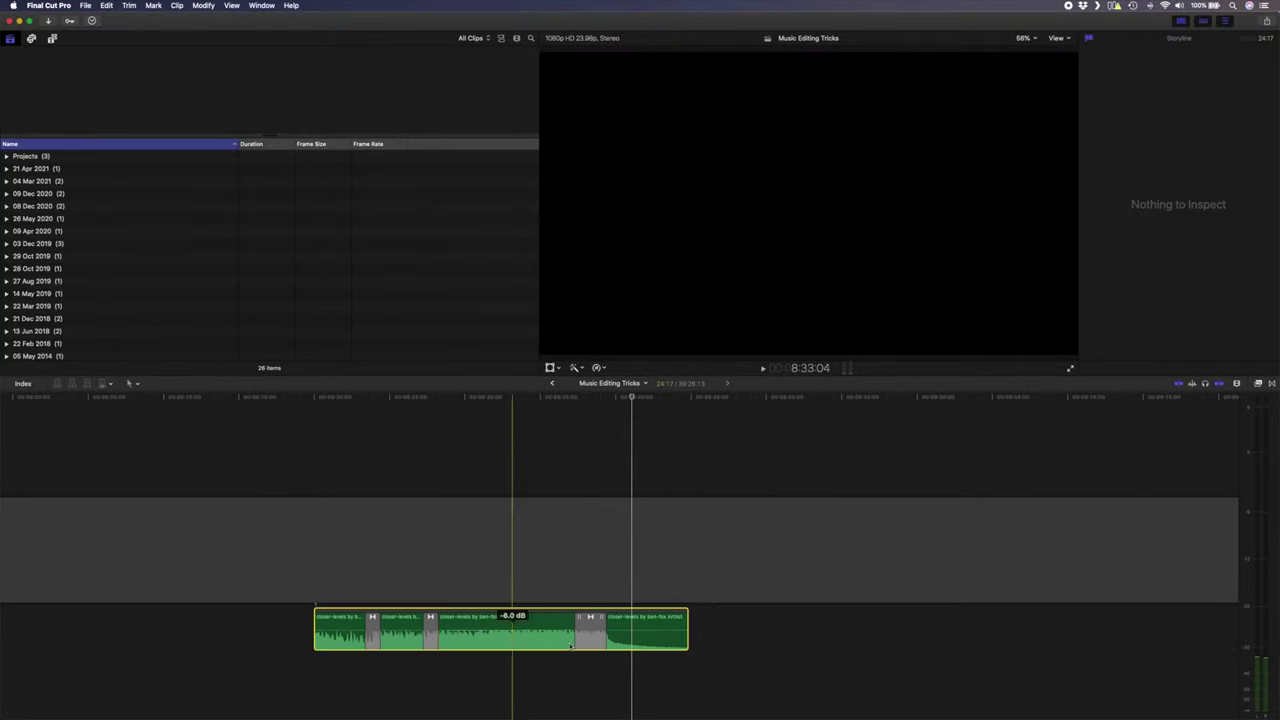
left_click(641, 662)
left_click_drag(686, 621, 641, 623)
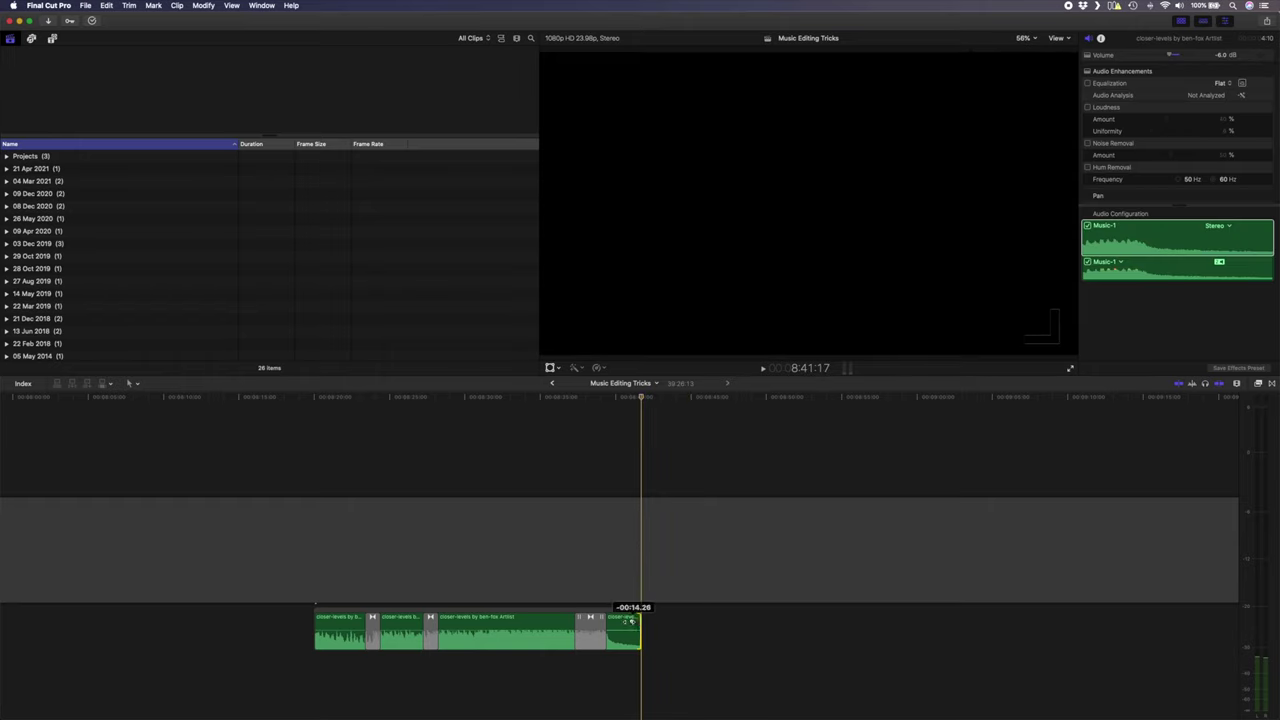
left_click(608, 621)
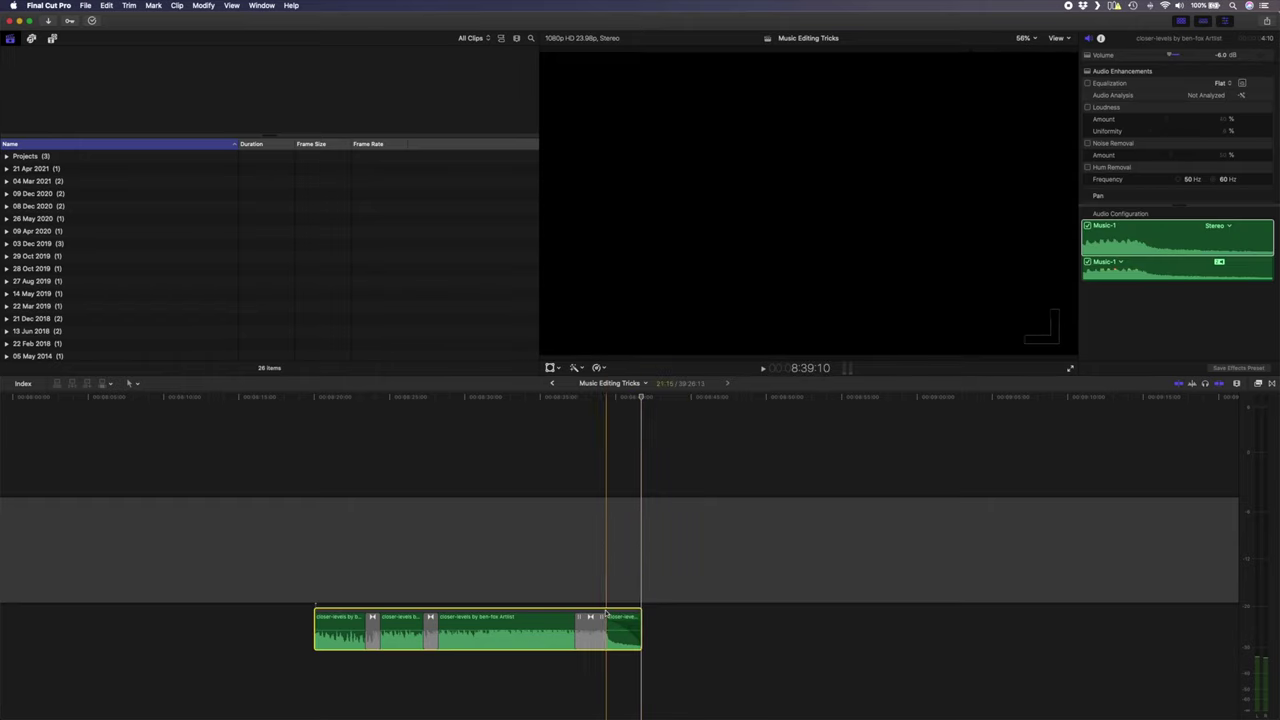
left_click(561, 486)
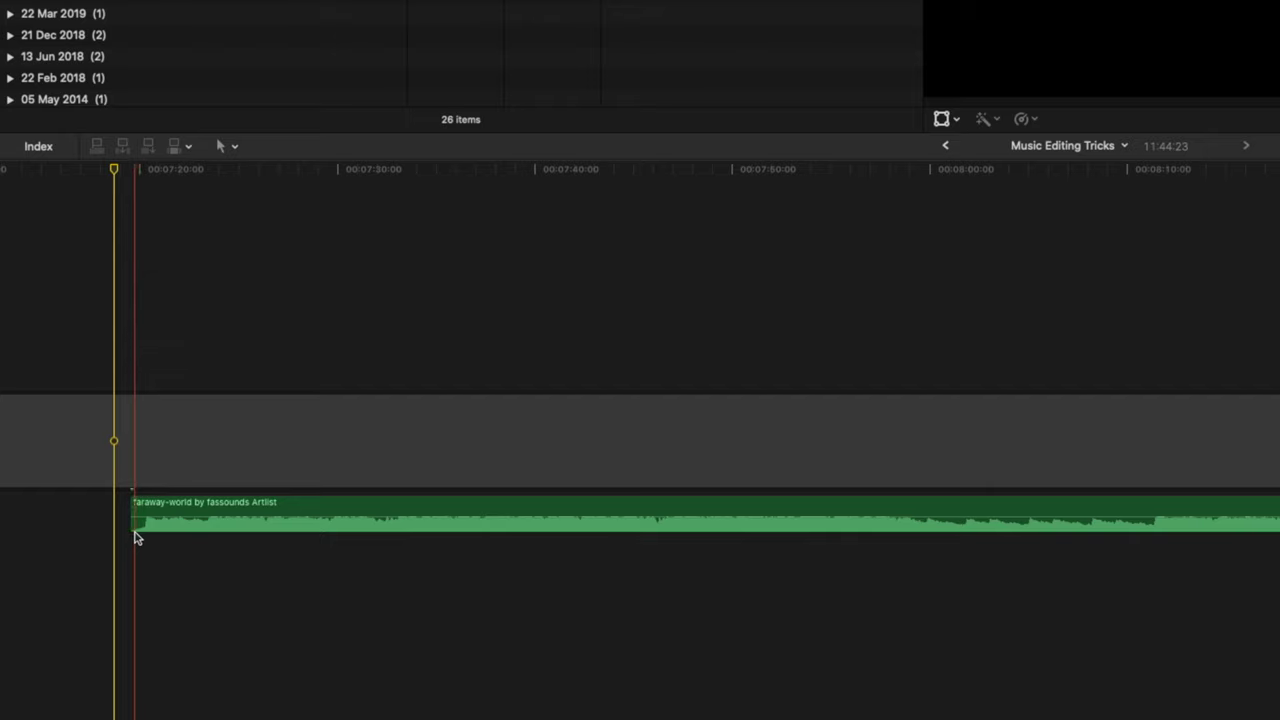
Add a marker to the faraway-world clip on the beat near 00:07:20
key("space")
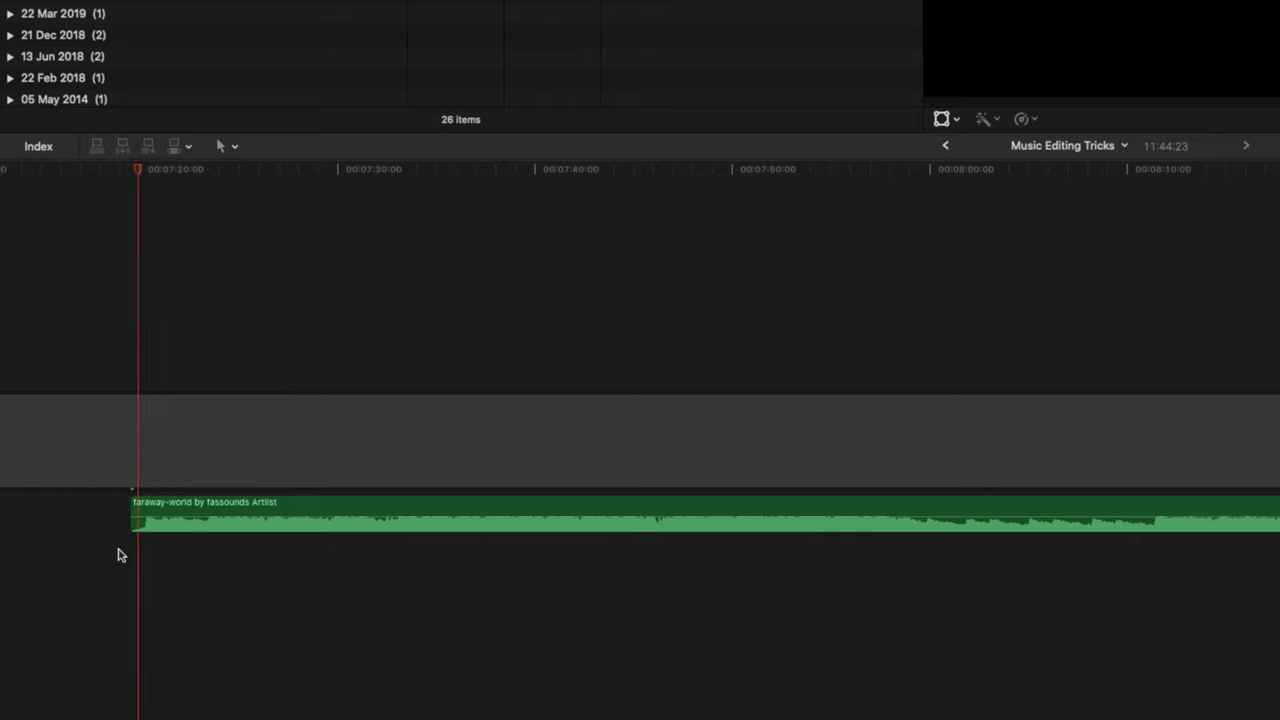
key("super+equal")
key("super+equal")
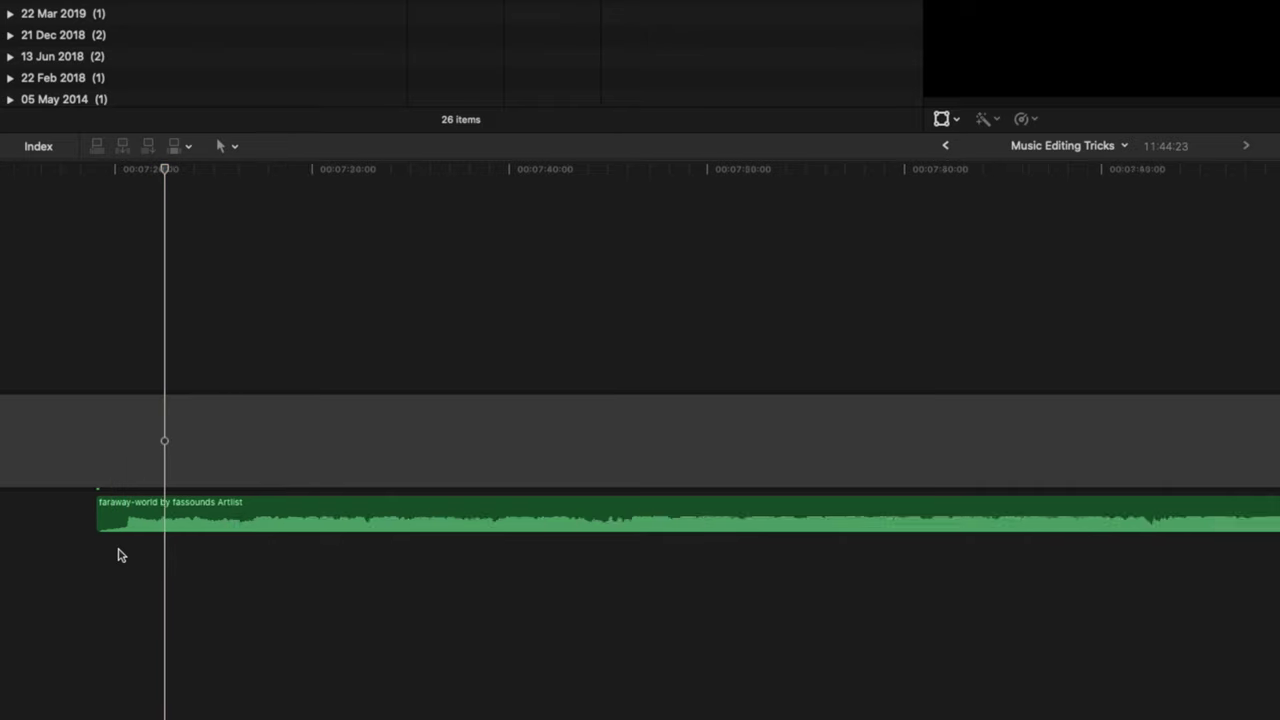
left_click(375, 557)
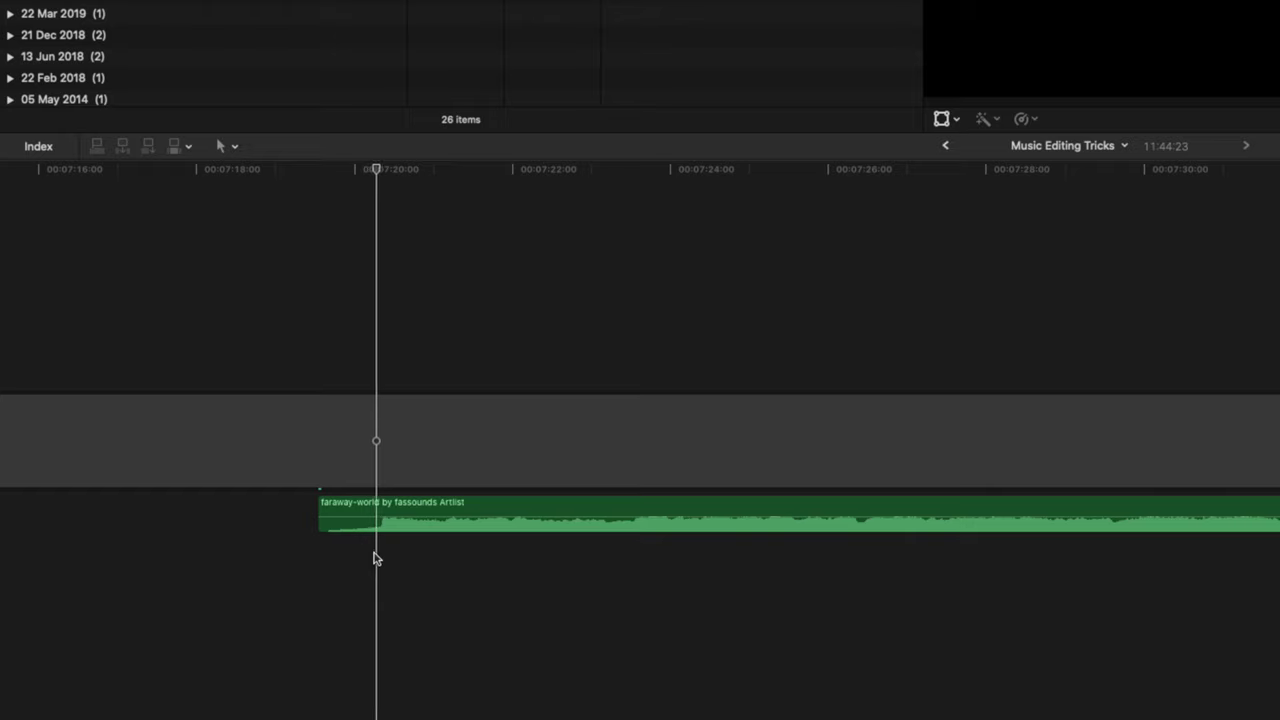
left_click(397, 516)
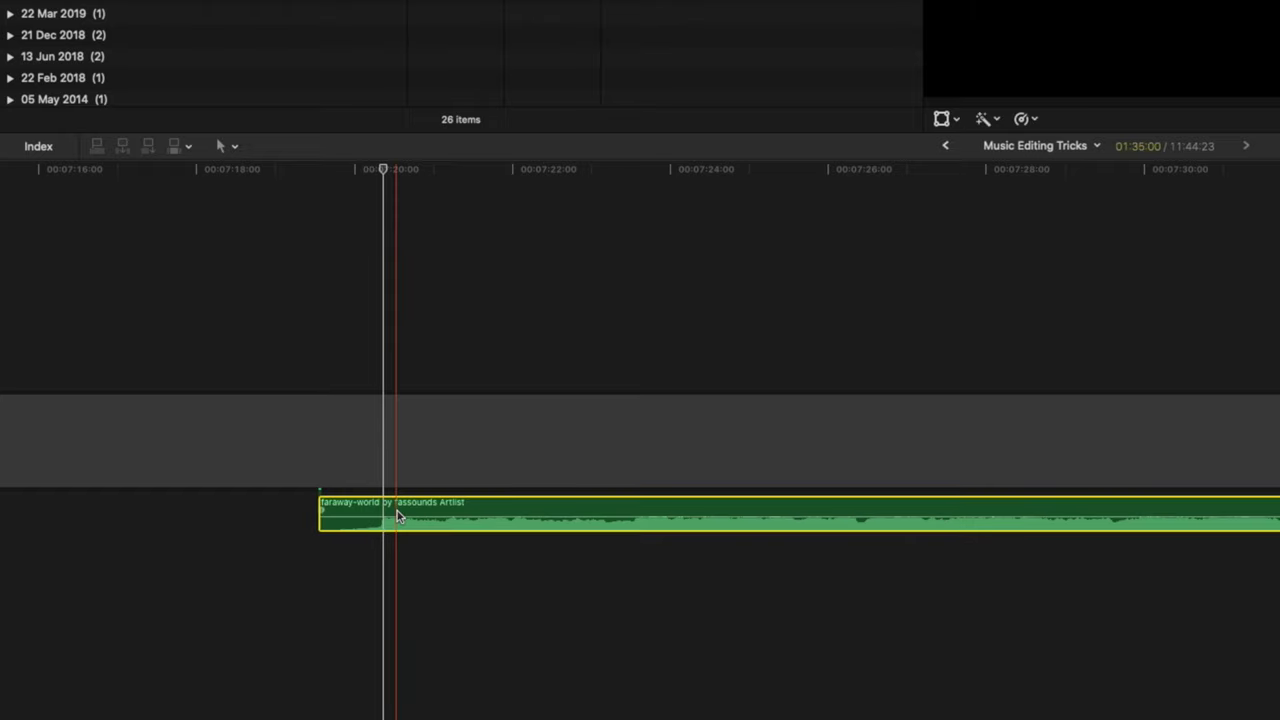
key("m")
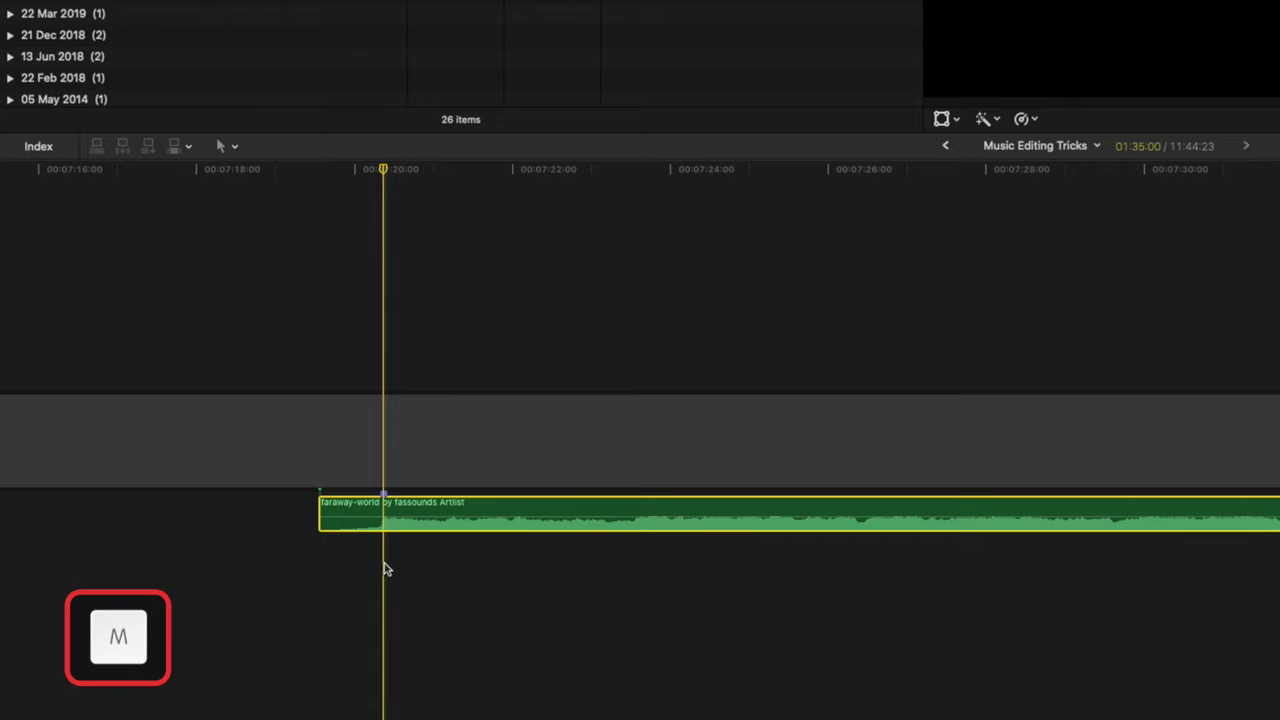
Play back the faraway-world clip's ending to review it
key("Down")
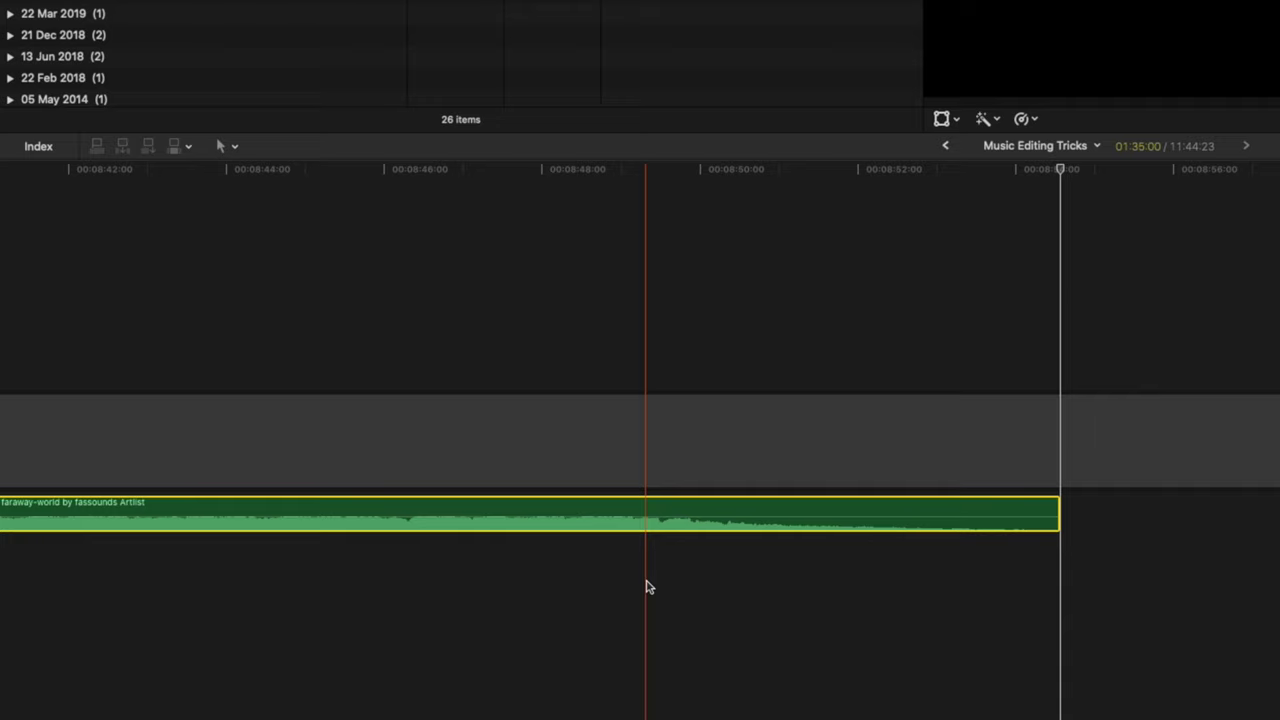
left_click(477, 594)
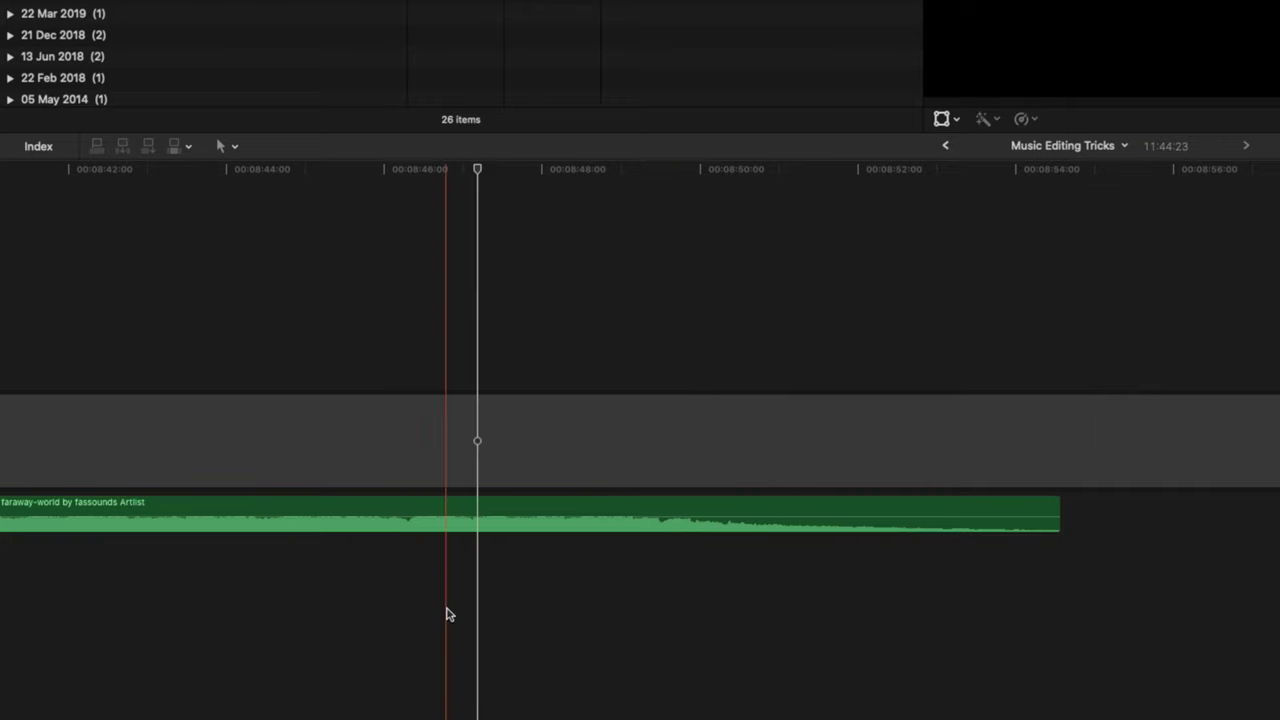
key("space")
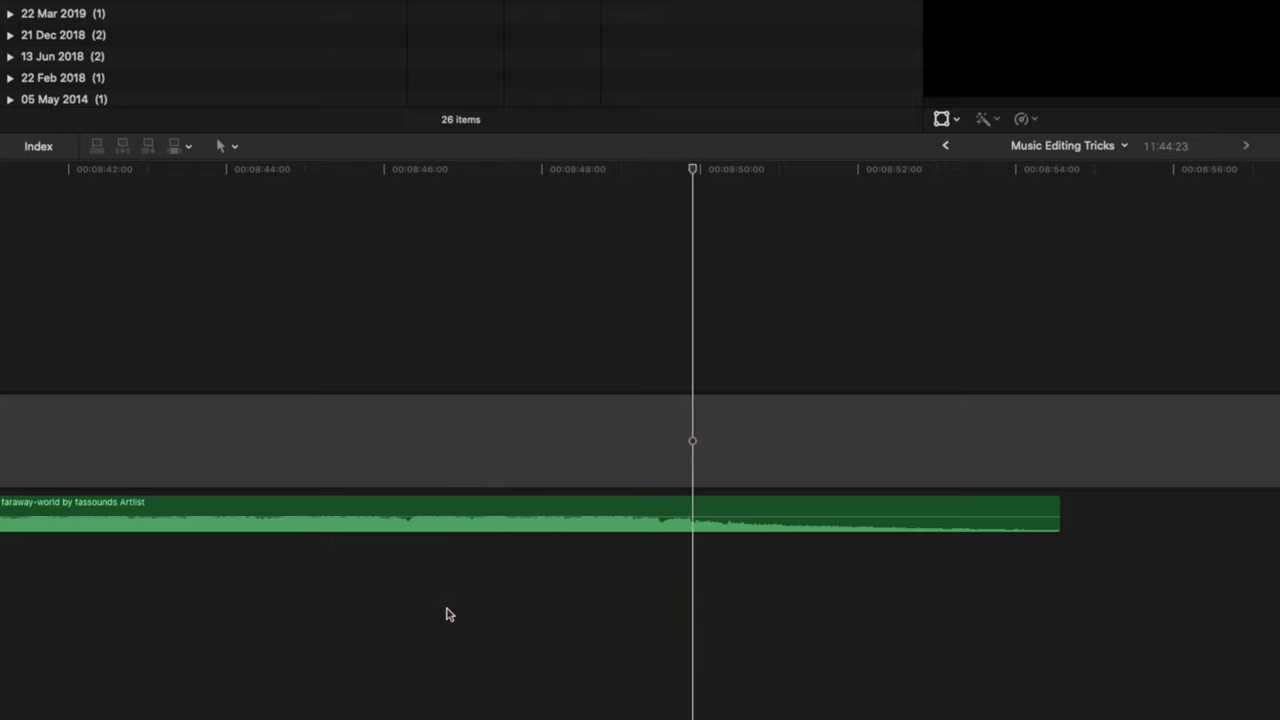
key("space")
left_click(694, 524)
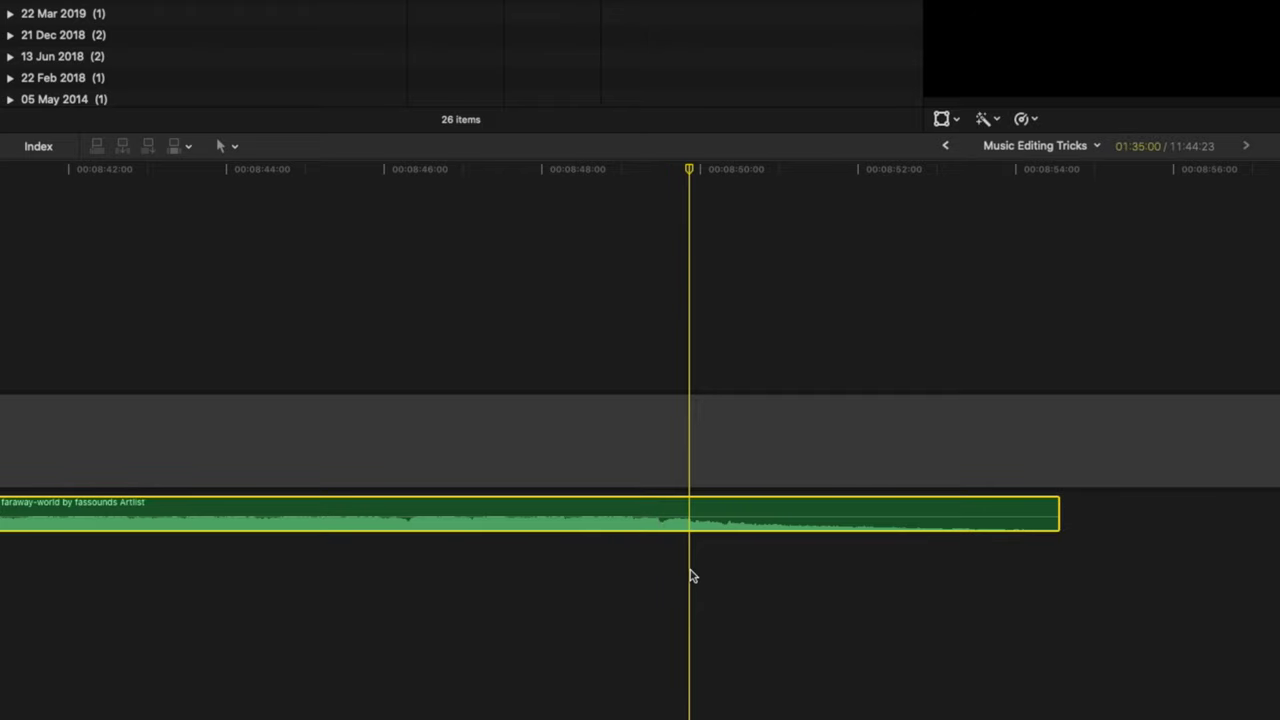
key("super+minus")
key("super+minus")
key("super+minus")
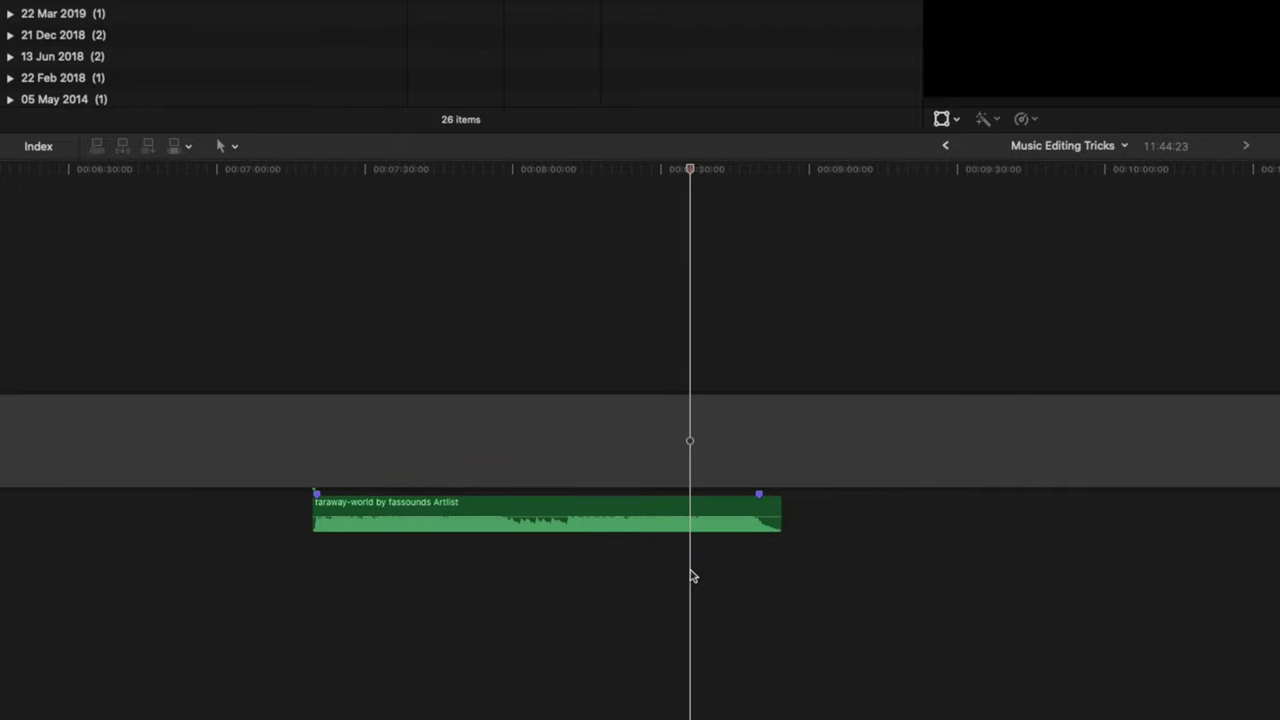
Place a copy of the faraway-world clip above the original, overlapping its ending, and play the overlap
left_click_drag(435, 510, 873, 537)
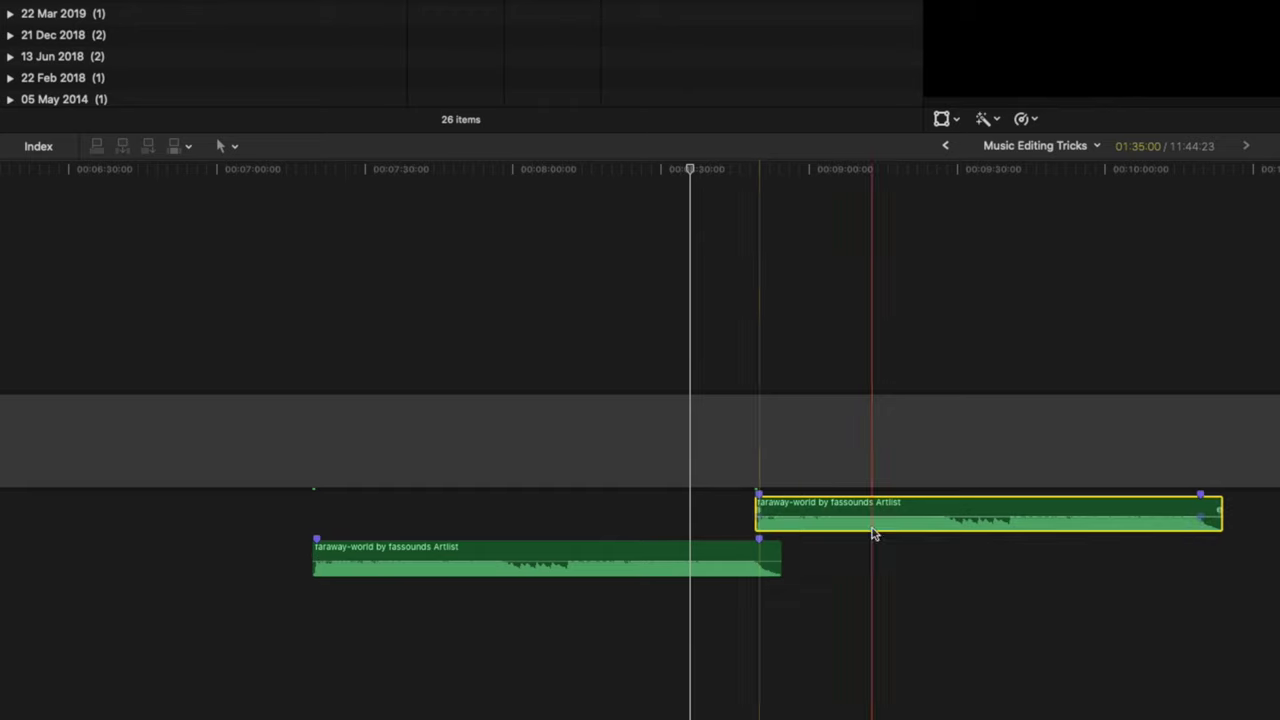
key("super+equal")
key("super+equal")
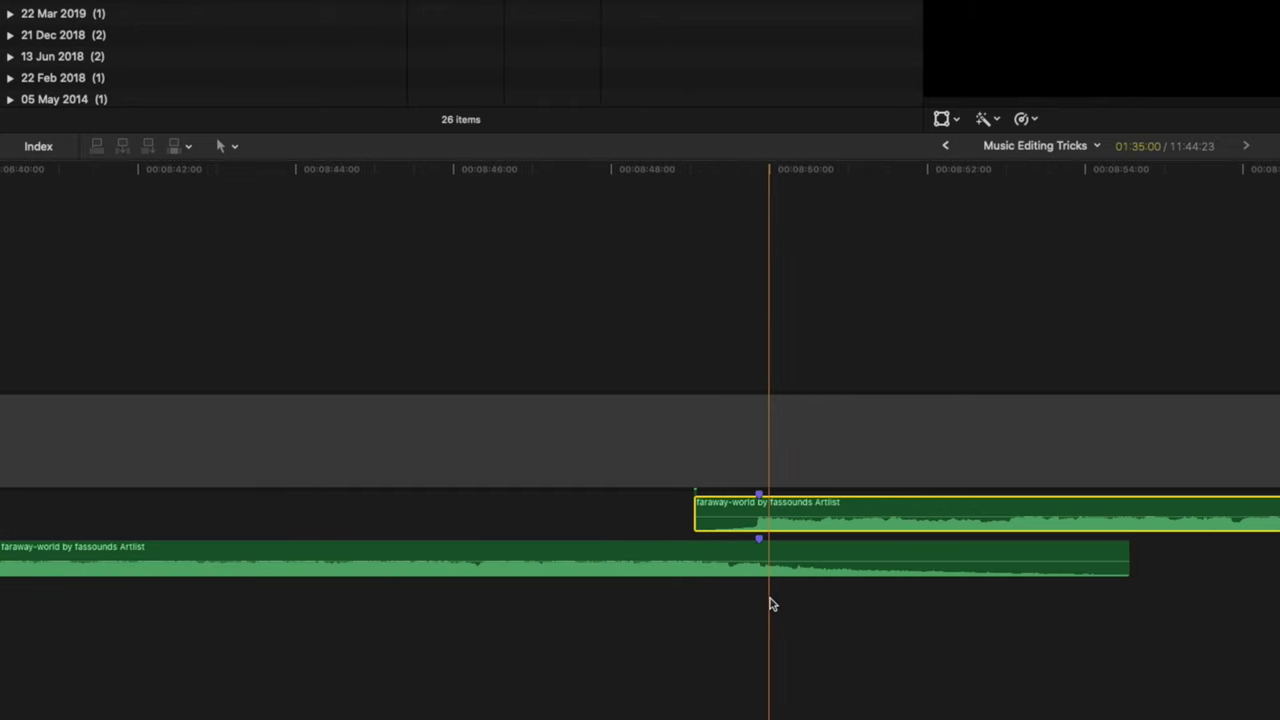
left_click(477, 615)
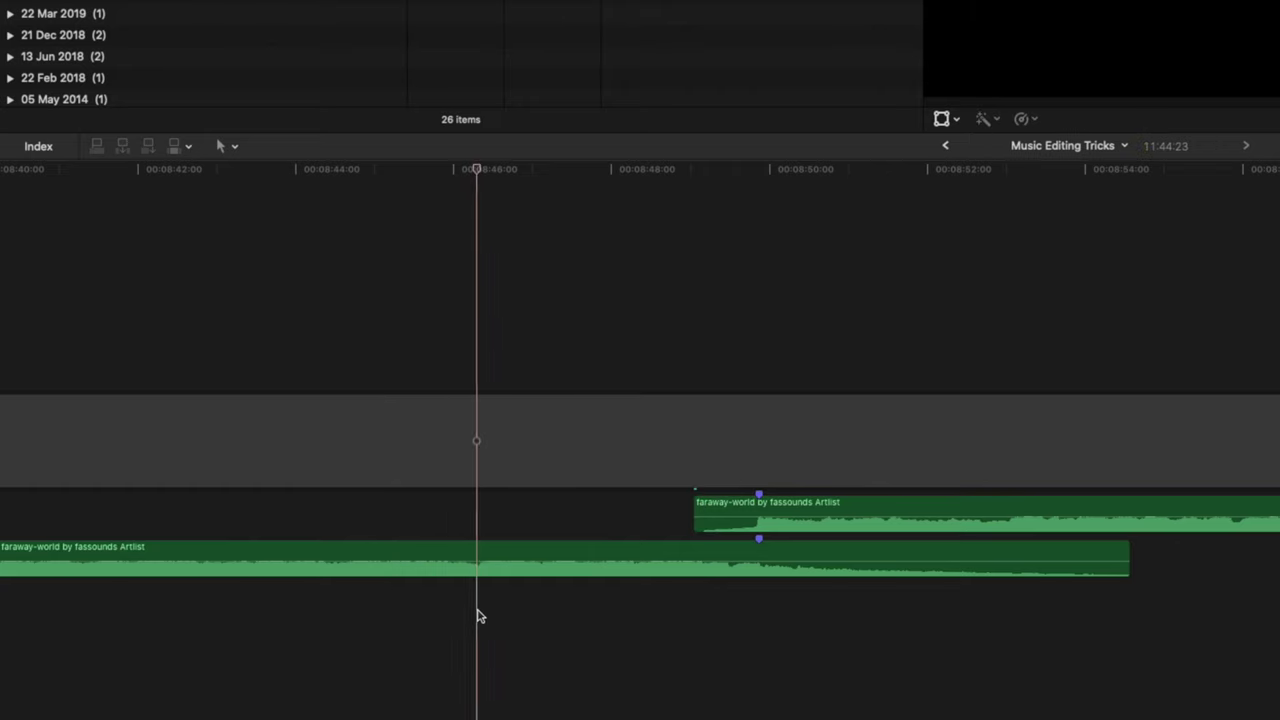
key("space")
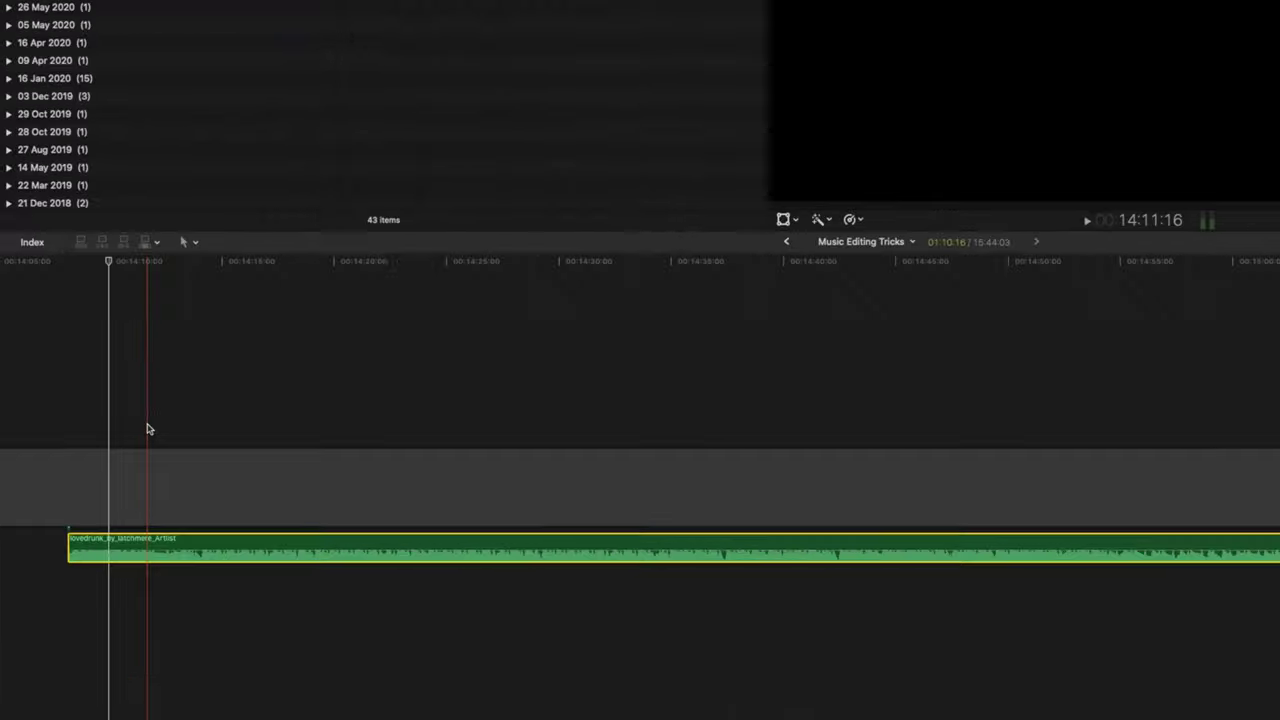
Add two volume keyframes near the start of the lovedrunk music clip
mouse_move(89, 599)
left_click(151, 516, "alt")
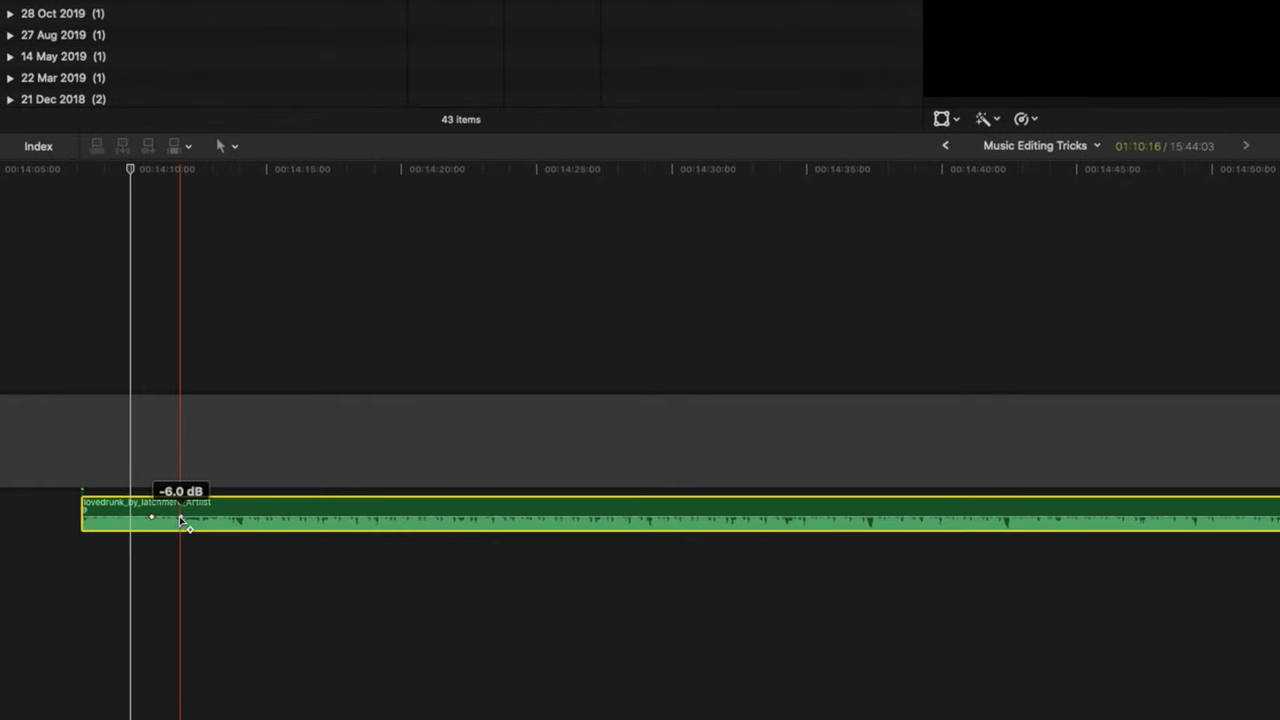
left_click(181, 517, "alt")
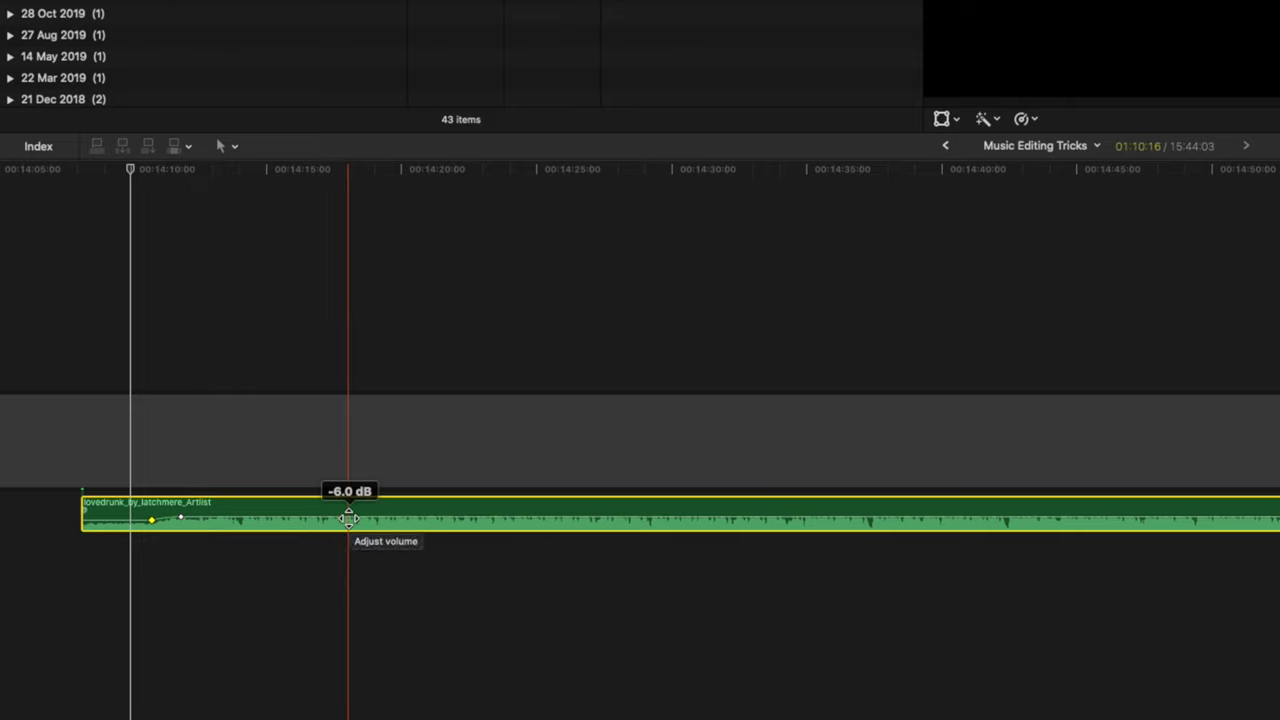
Lower a section of the lovedrunk music to -22.0 dB, then nudge one keyframe slightly earlier
key("r")
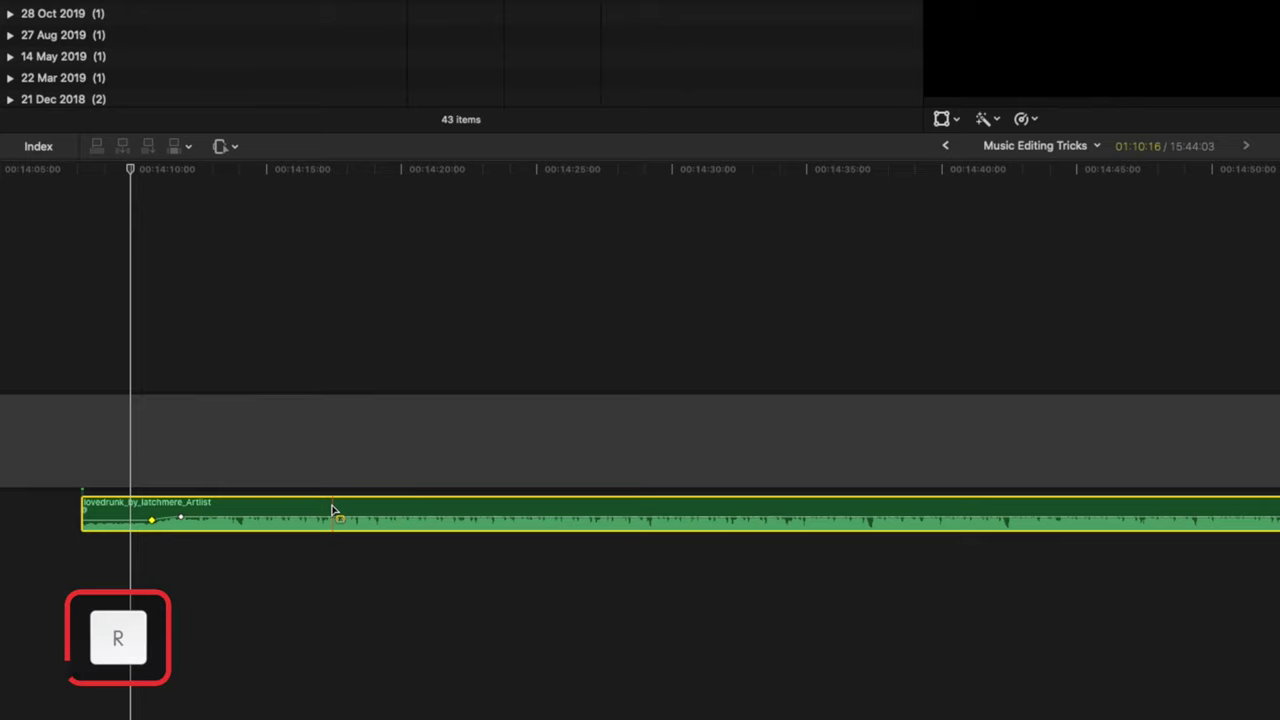
left_click_drag(333, 511, 421, 521)
left_click(498, 580)
left_click(333, 519)
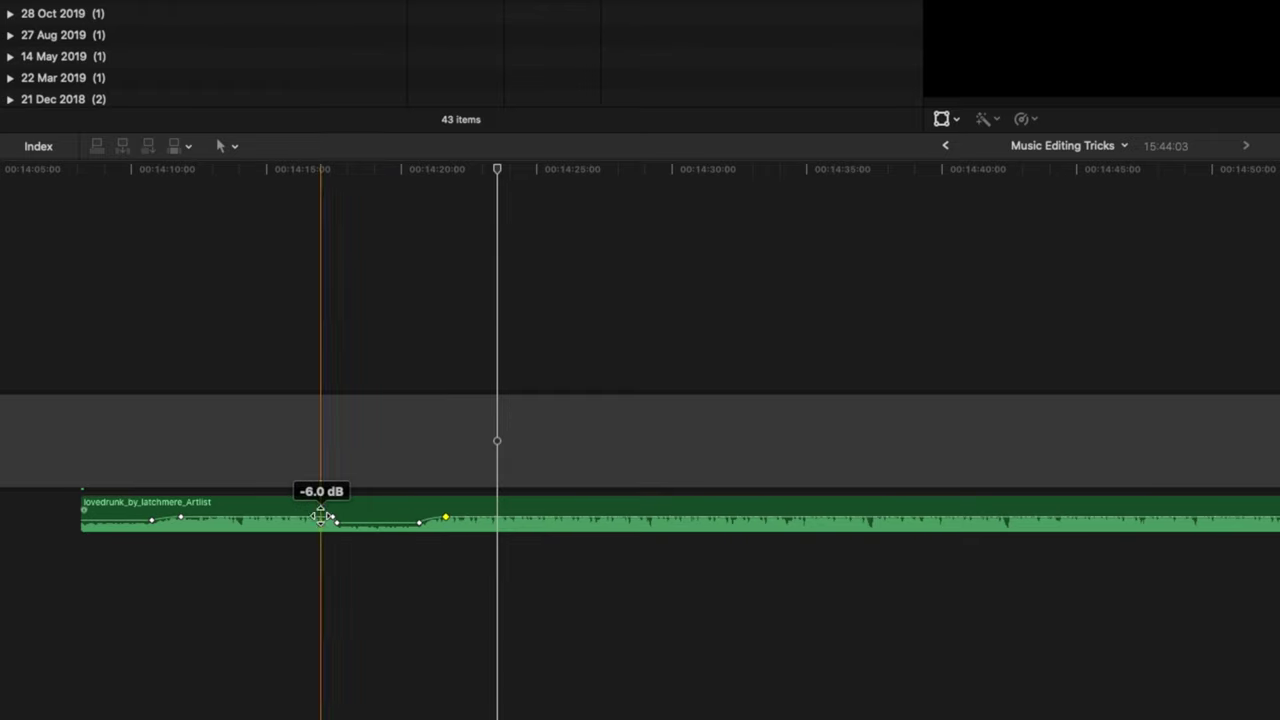
left_click_drag(307, 517, 302, 517)
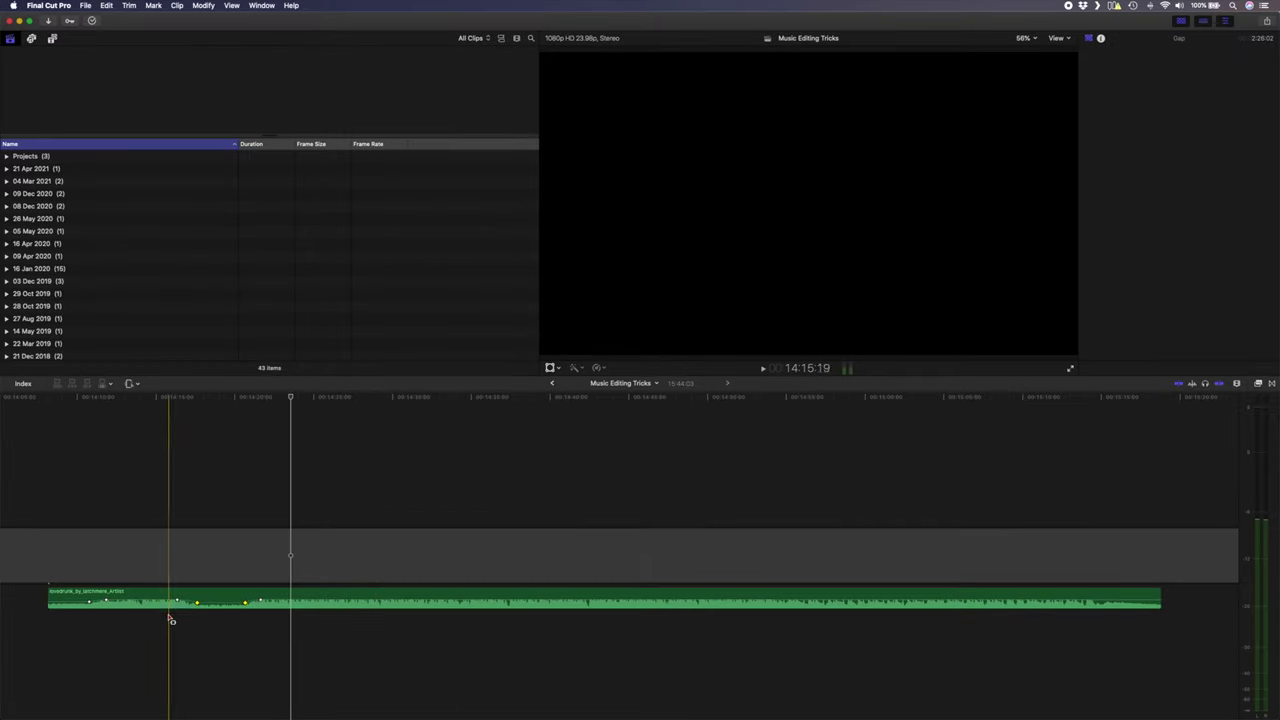
Copy the keyframed volume dip and paste it across the whole lovedrunk clip
left_click(275, 598)
key("alt+shift+c")
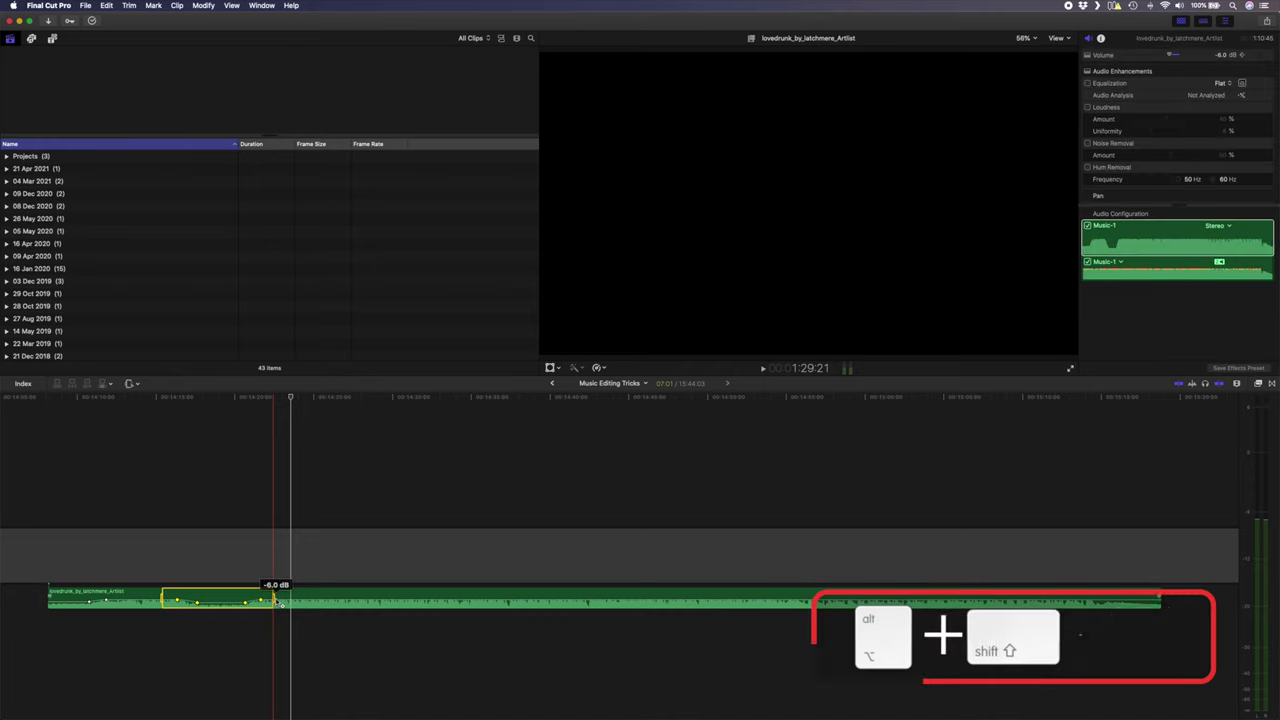
left_click(393, 598)
key("alt+shift+v")
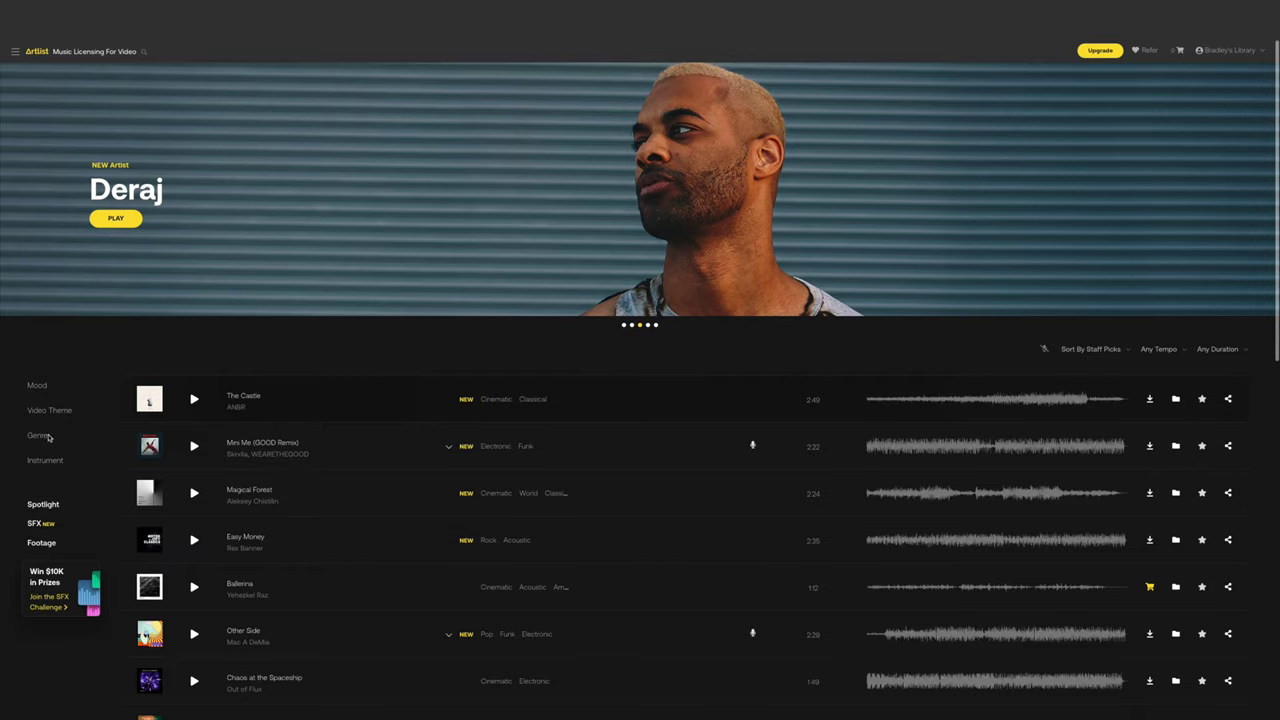
Filter Artlist tracks to Electronic, sort by Newest, and play 'Nothing to Lose'
left_click(40, 436)
left_click(145, 306)
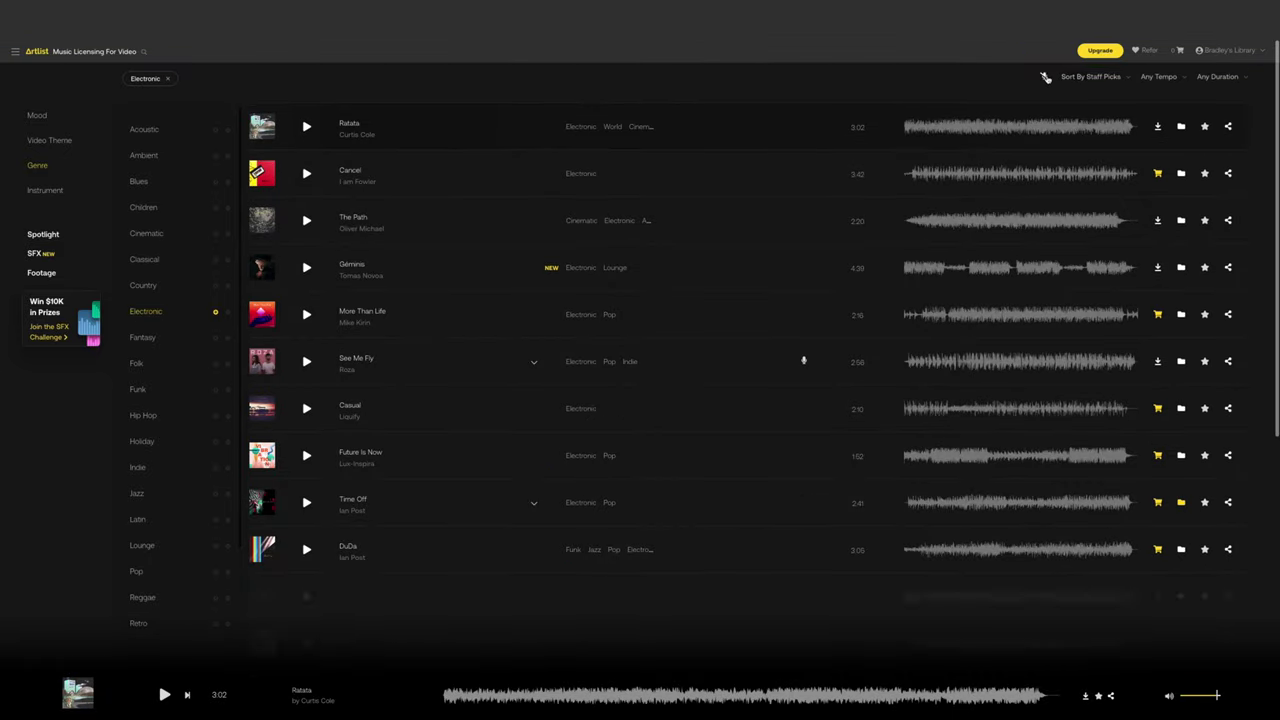
left_click(1105, 78)
left_click(1073, 129)
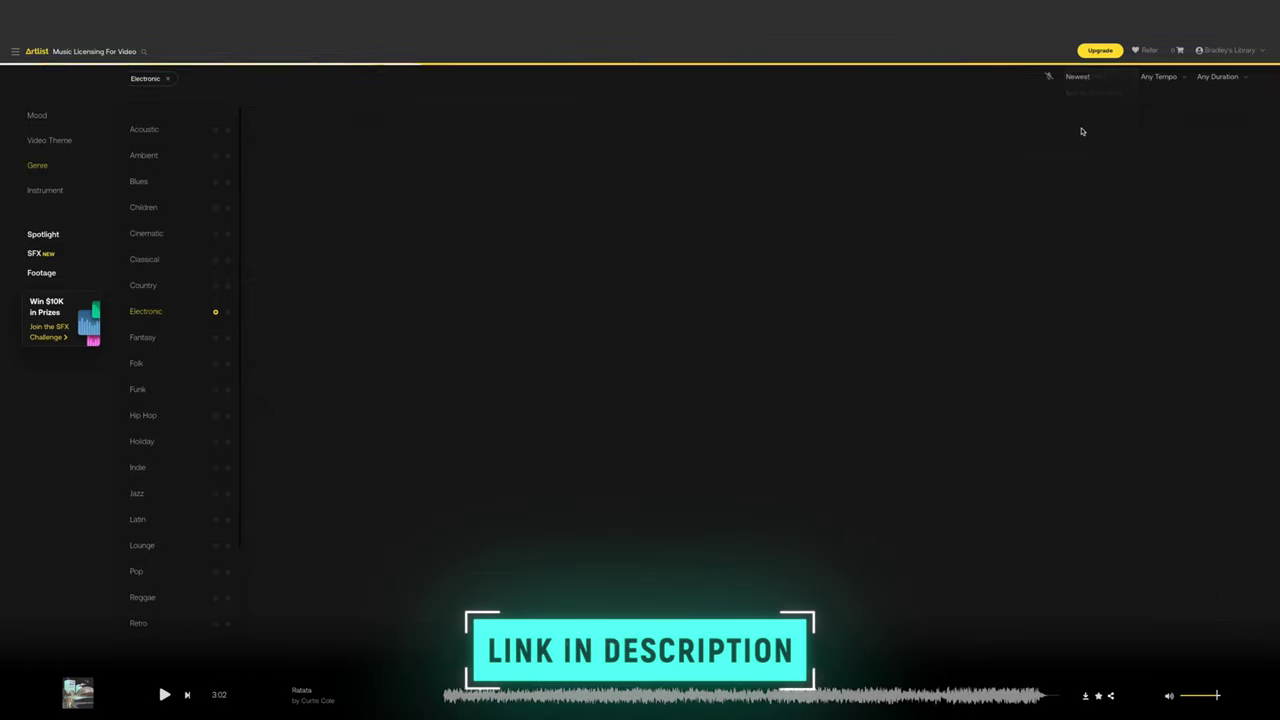
left_click(309, 128)
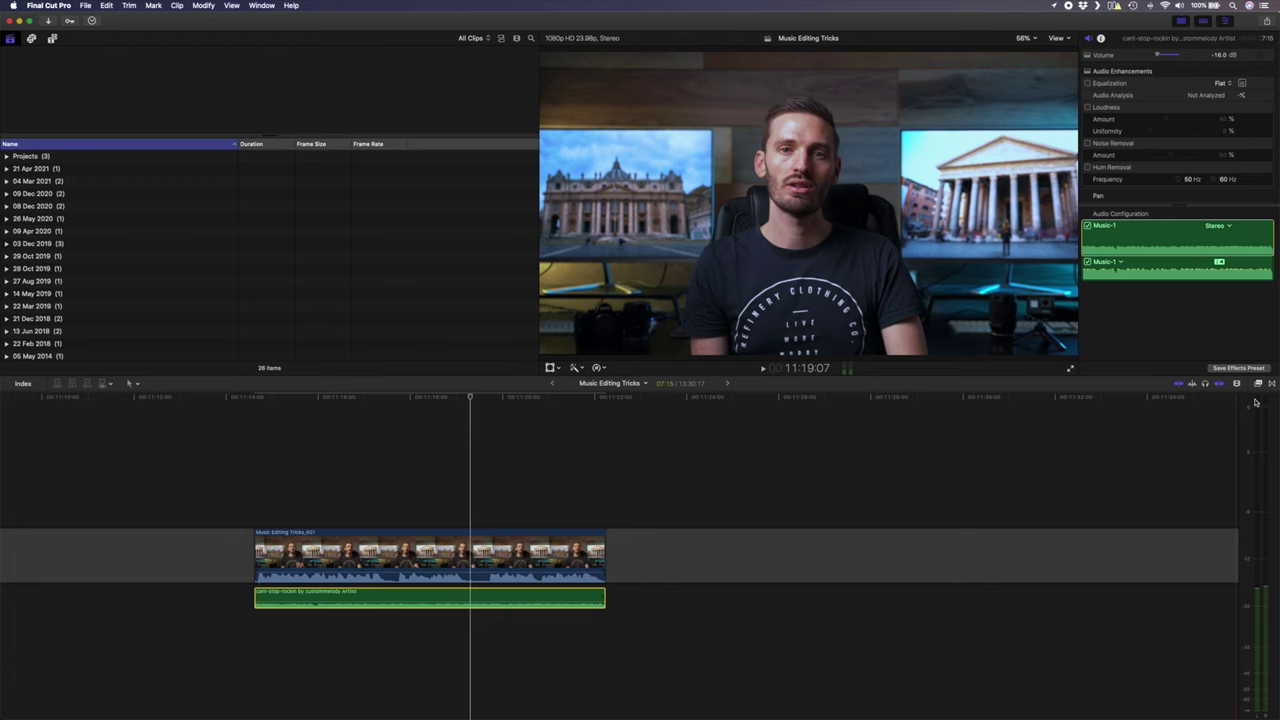
Apply the Audio > EQ Channel EQ effect to the cant-stop-rockin clip and open its graphical editor
left_click(1258, 385)
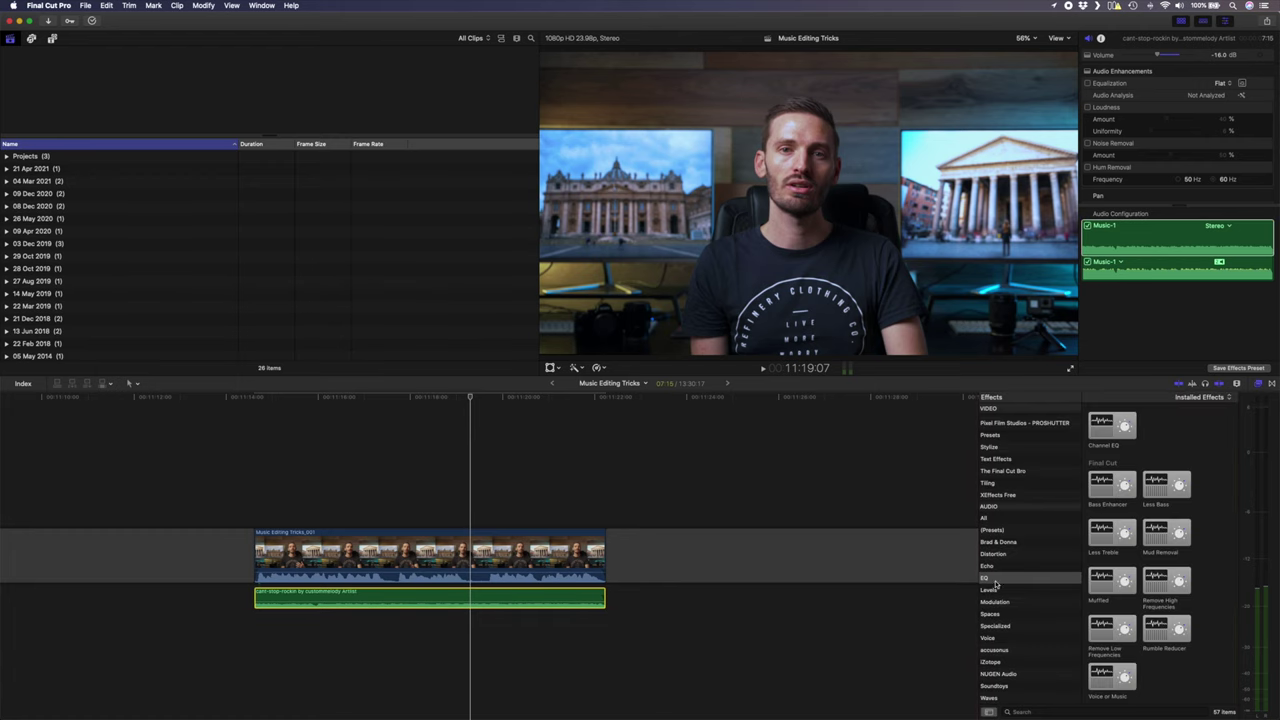
left_click_drag(815, 513, 491, 594)
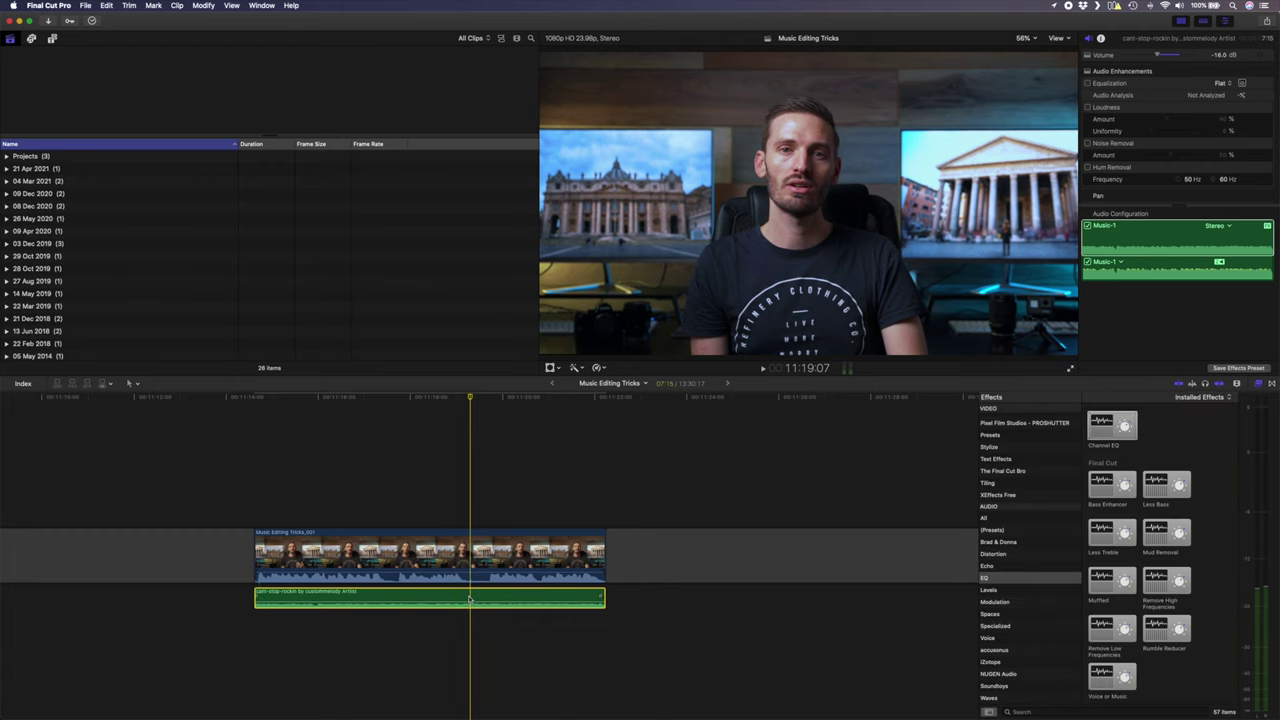
scroll(1180, 180, "down", 3)
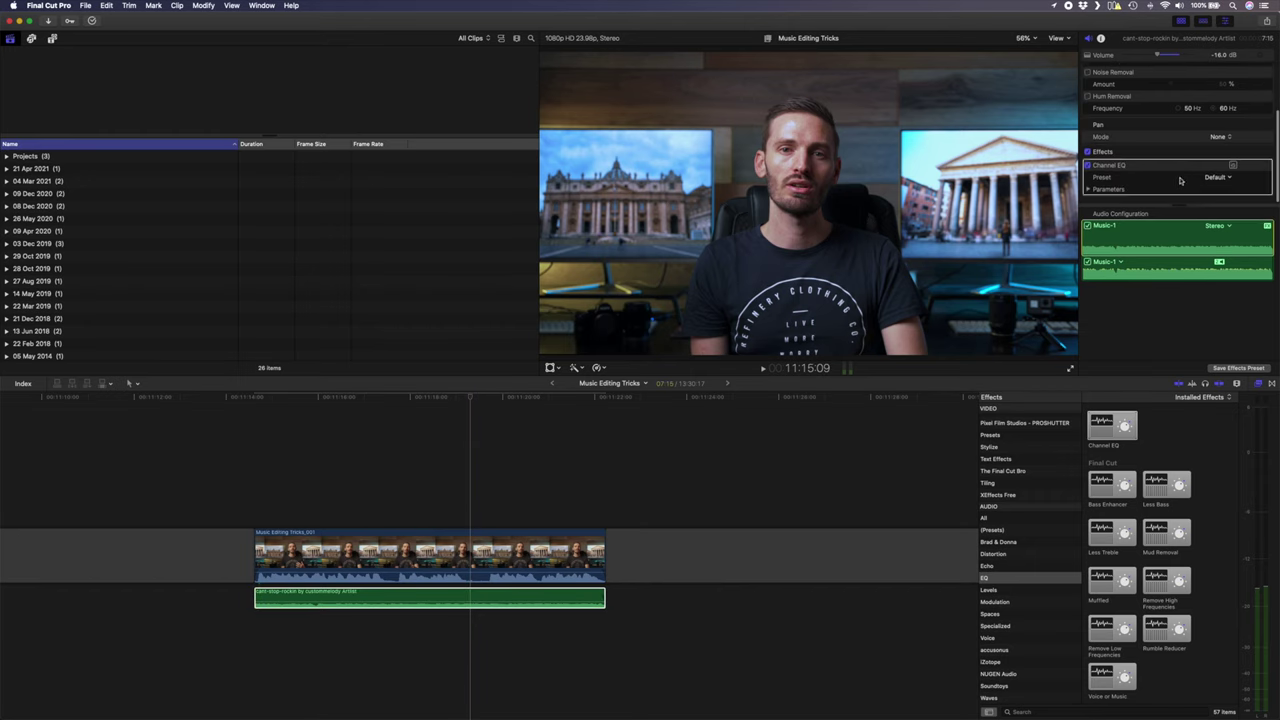
left_click(1235, 167)
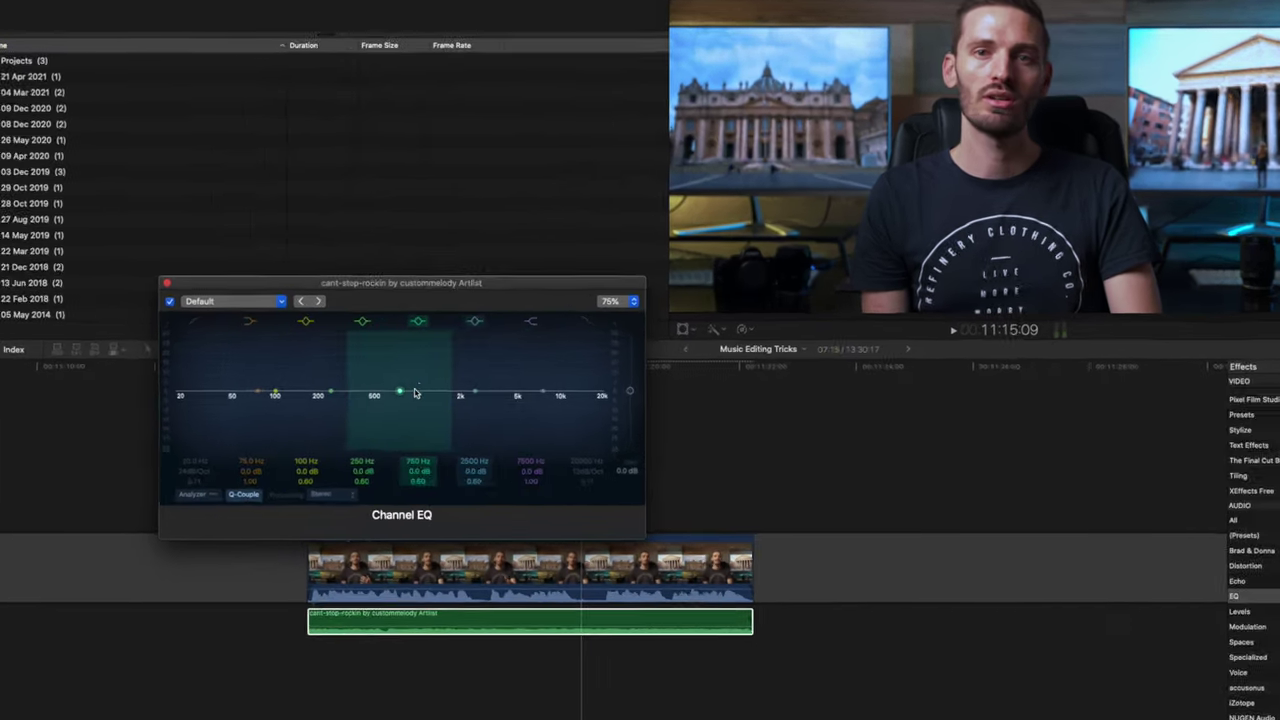